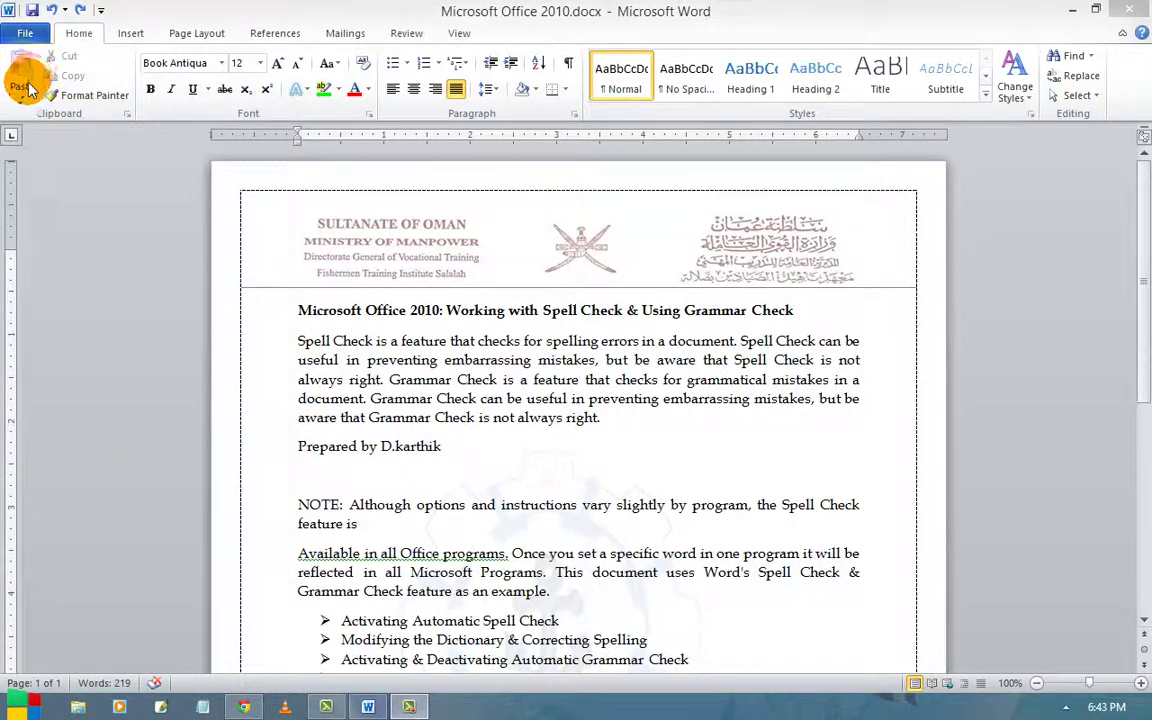
- Open the Office Clipboard pane, look through its display options, and close the pane again
click(126, 114)
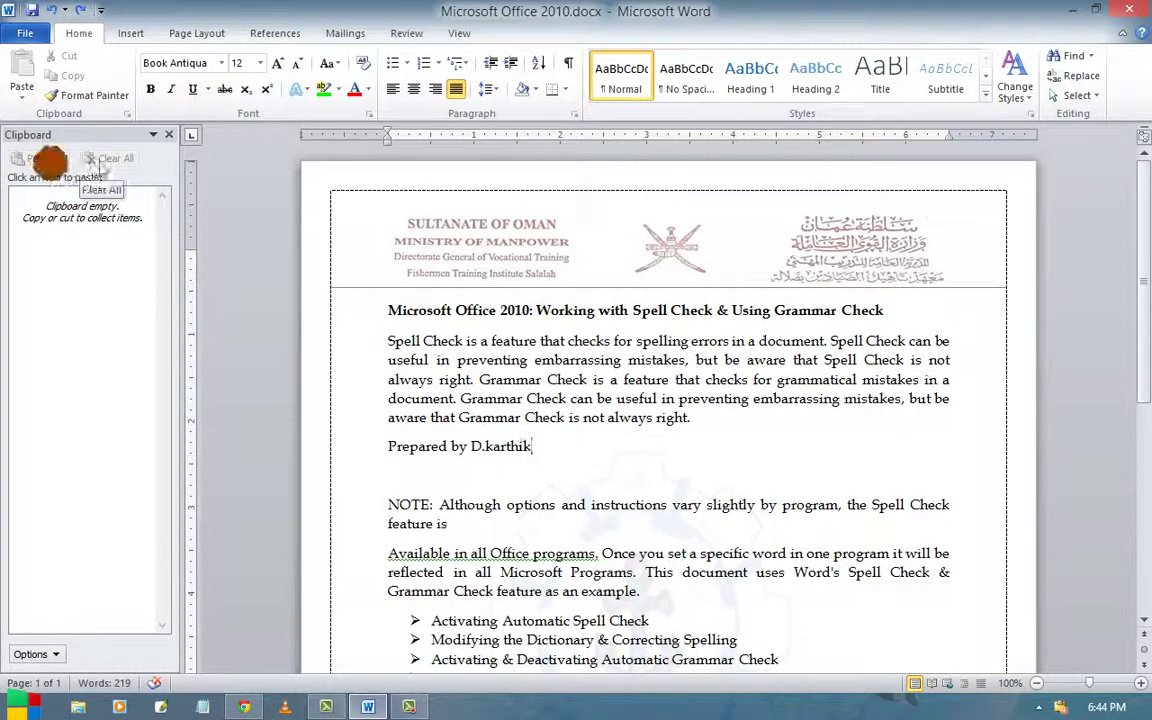
click(48, 656)
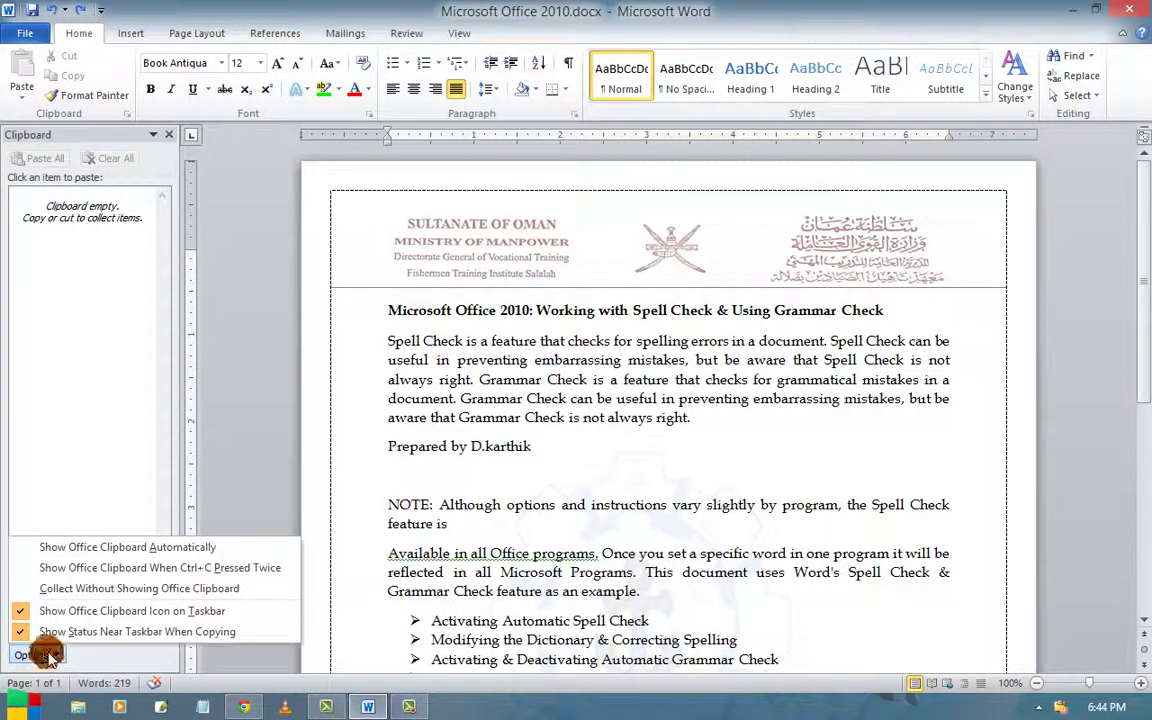
click(231, 378)
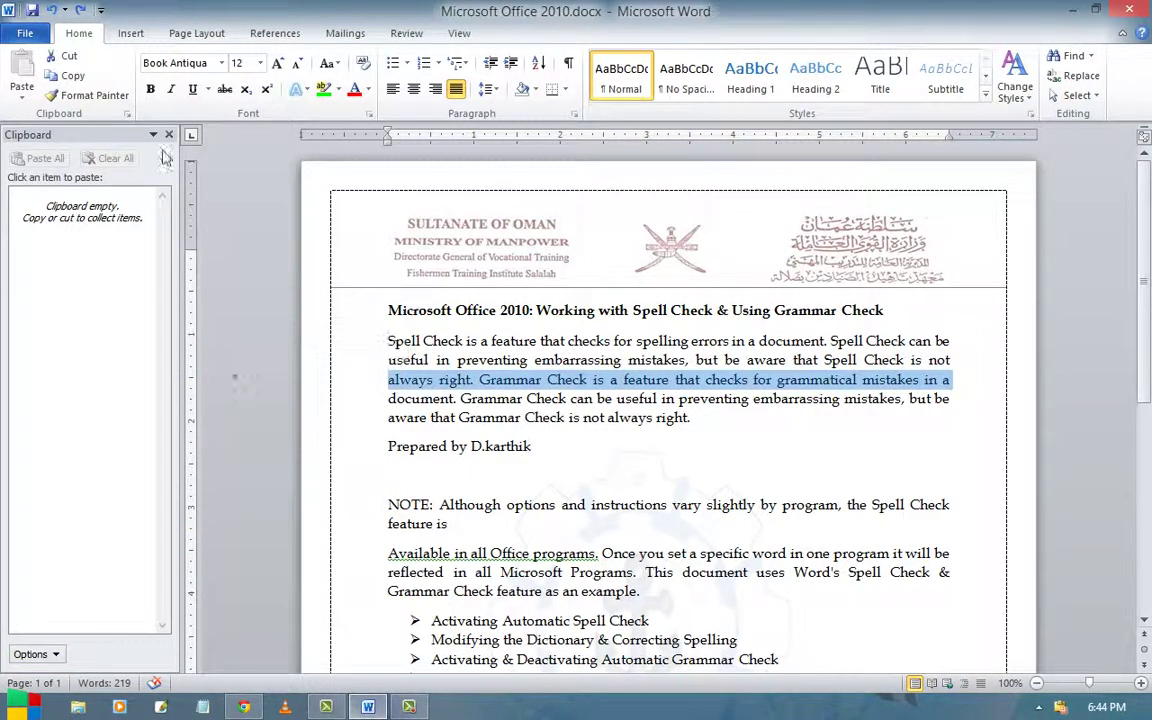
click(169, 136)
click(369, 418)
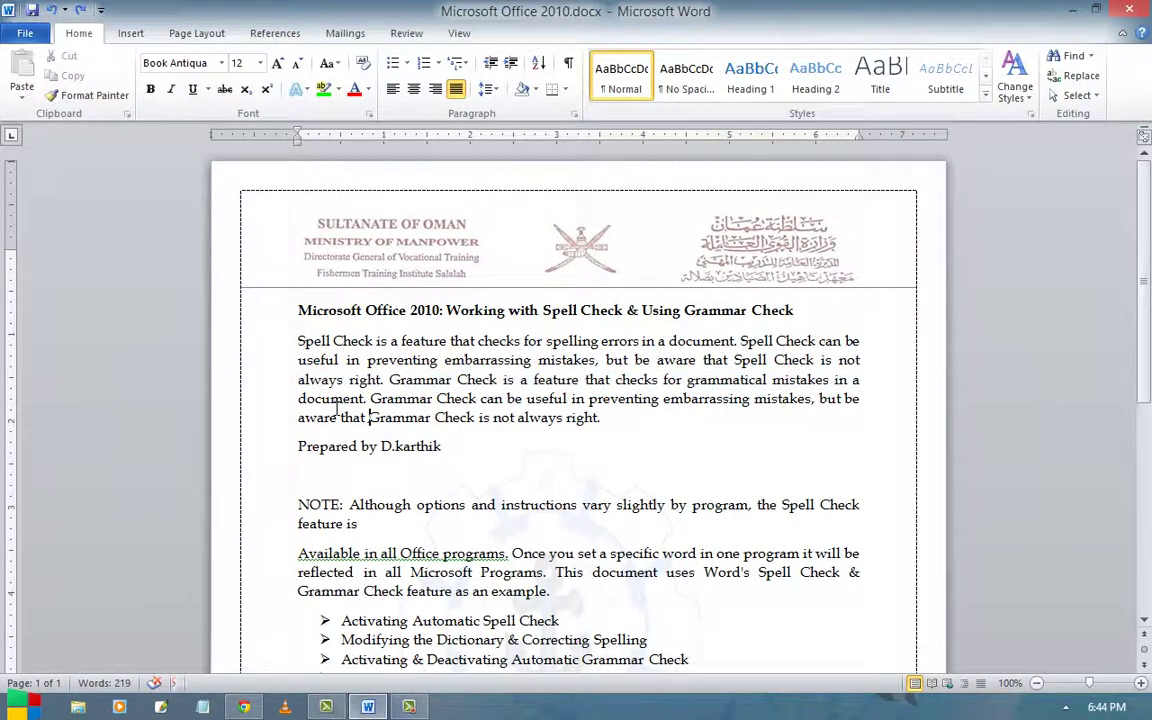
- Copy the opening Spell Check paragraph and paste a duplicate below it, leaving a blank line between them
drag(298, 330, 640, 420)
click(630, 421)
drag(298, 341, 600, 419)
click(72, 75)
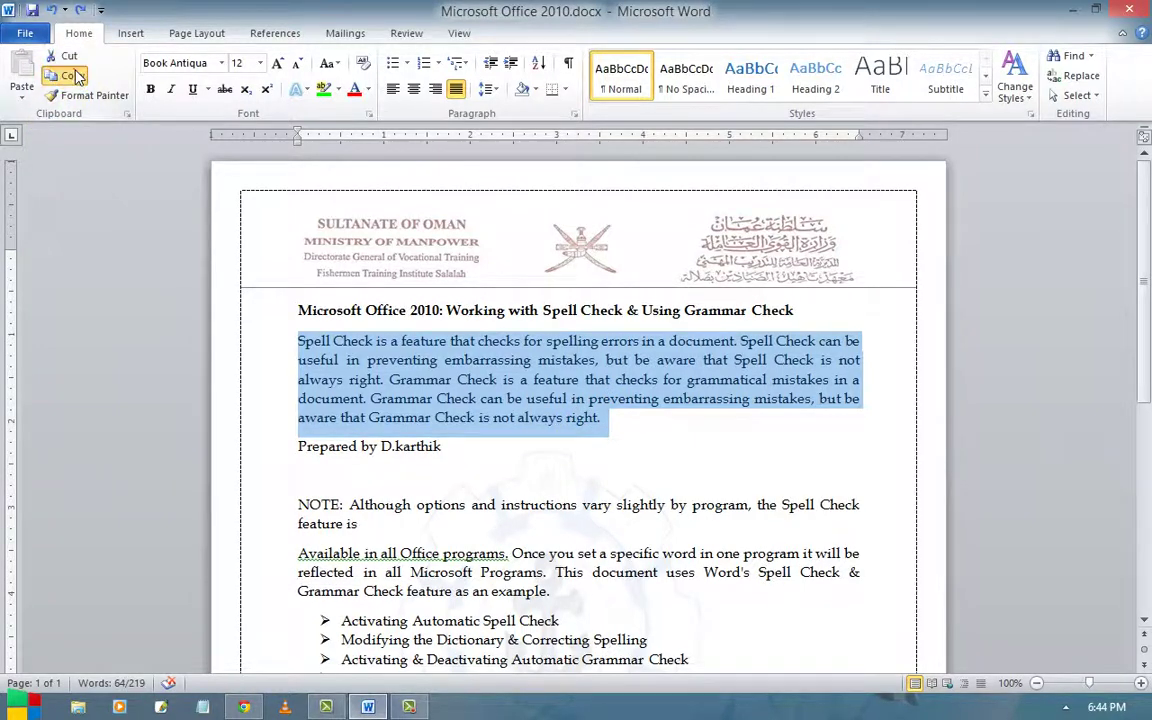
click(621, 414)
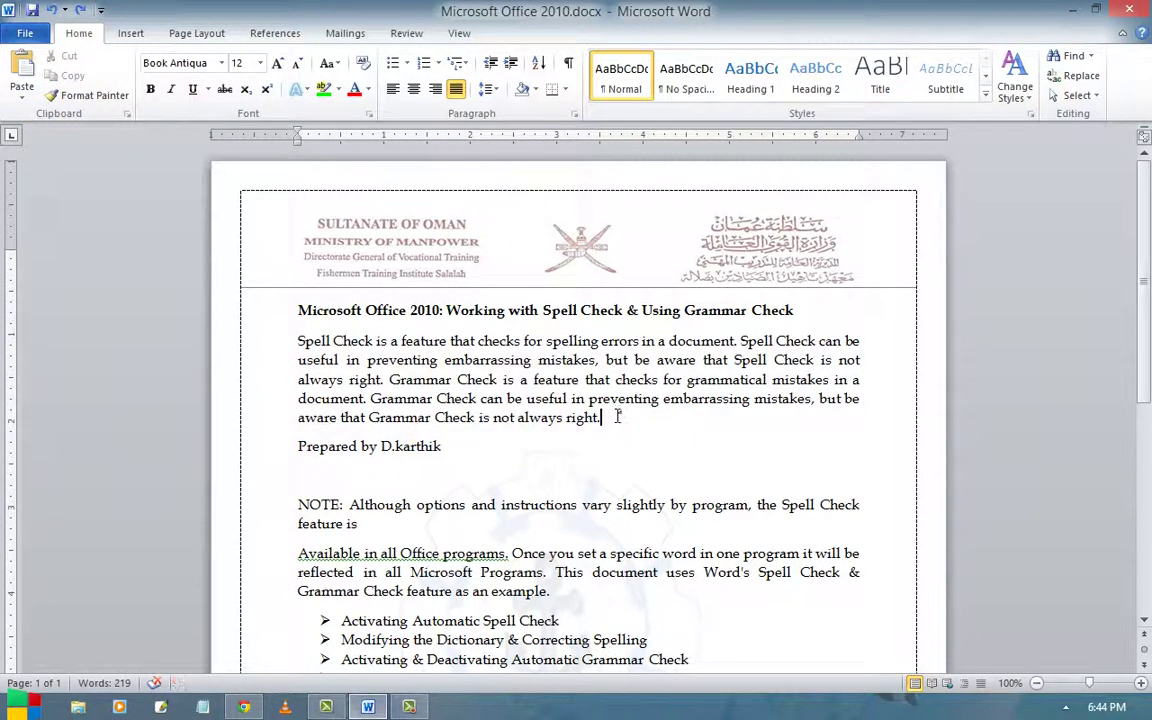
key(Return)
key(Return)
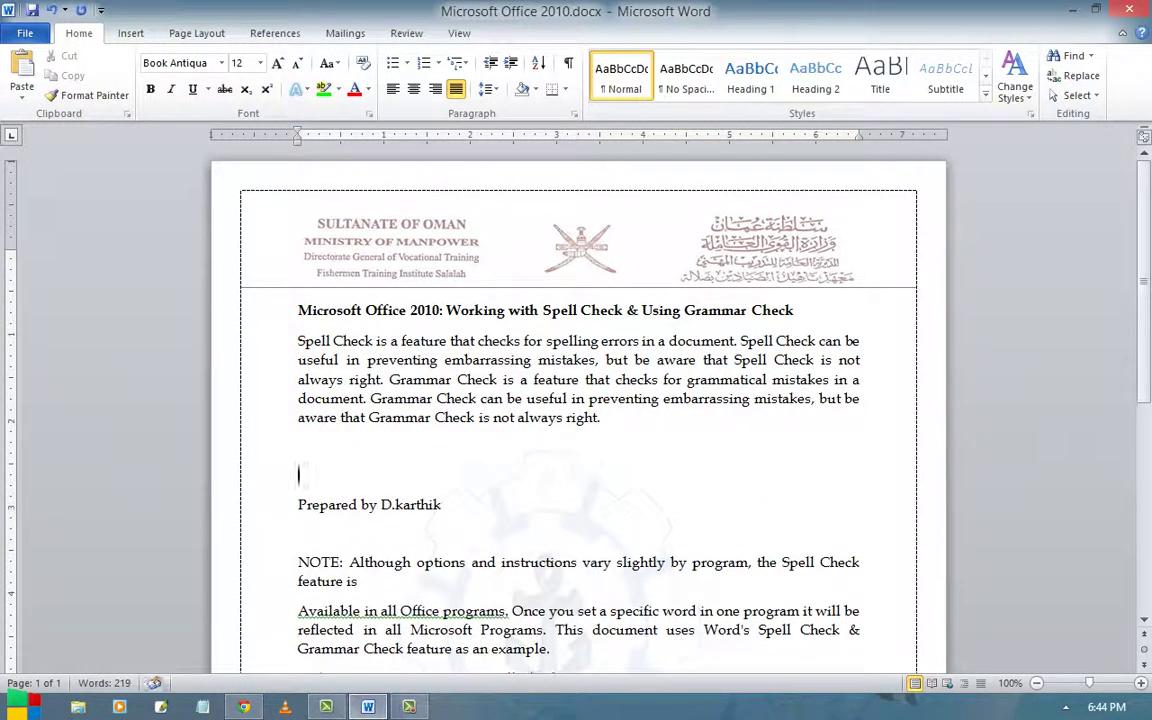
click(26, 80)
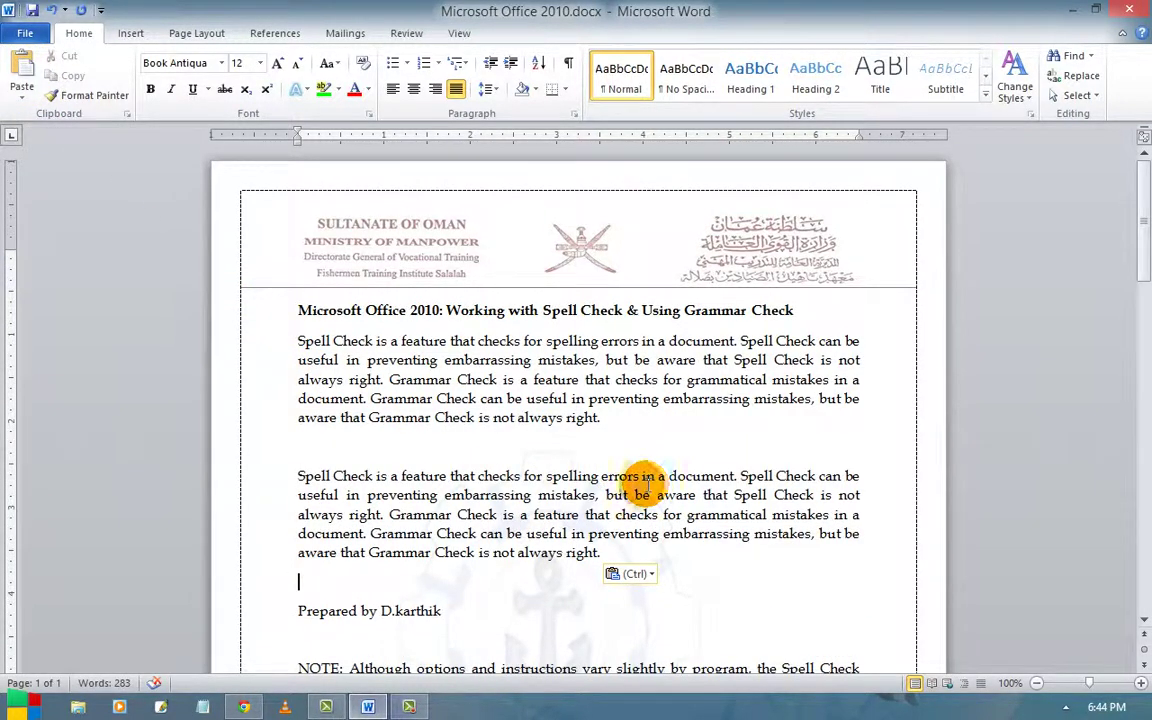
- Cut the duplicate Spell Check paragraph and paste it below the "DADa" line at the end of the document
drag(600, 552, 283, 463)
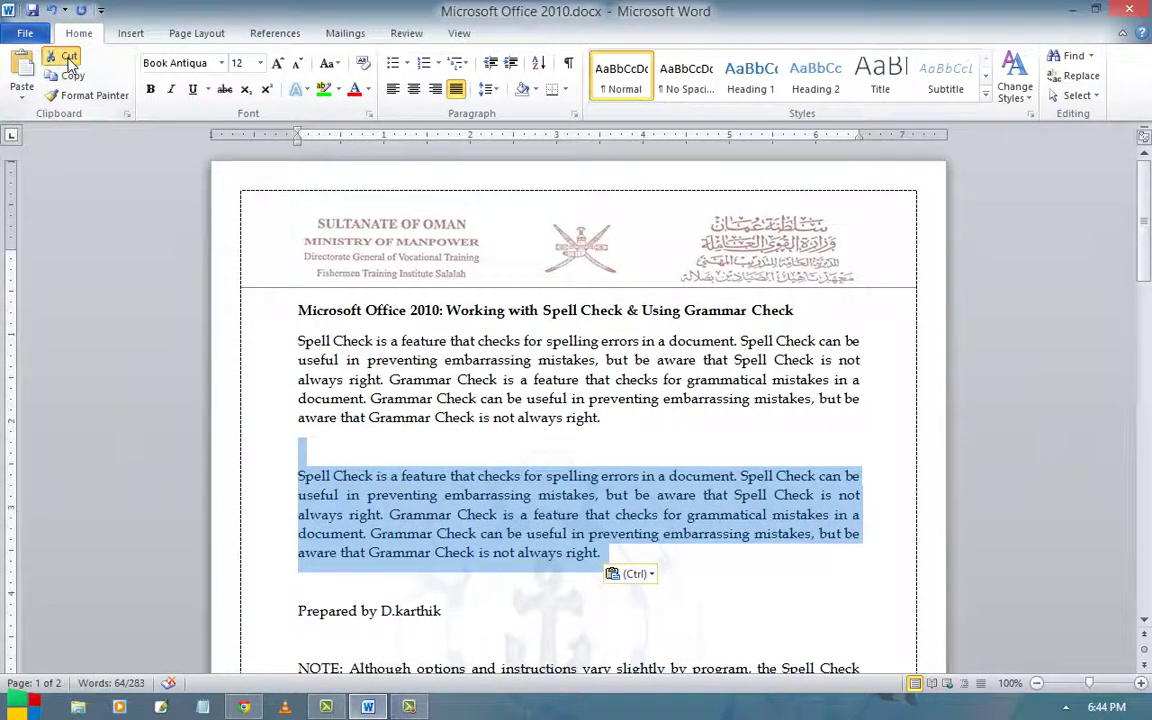
click(68, 57)
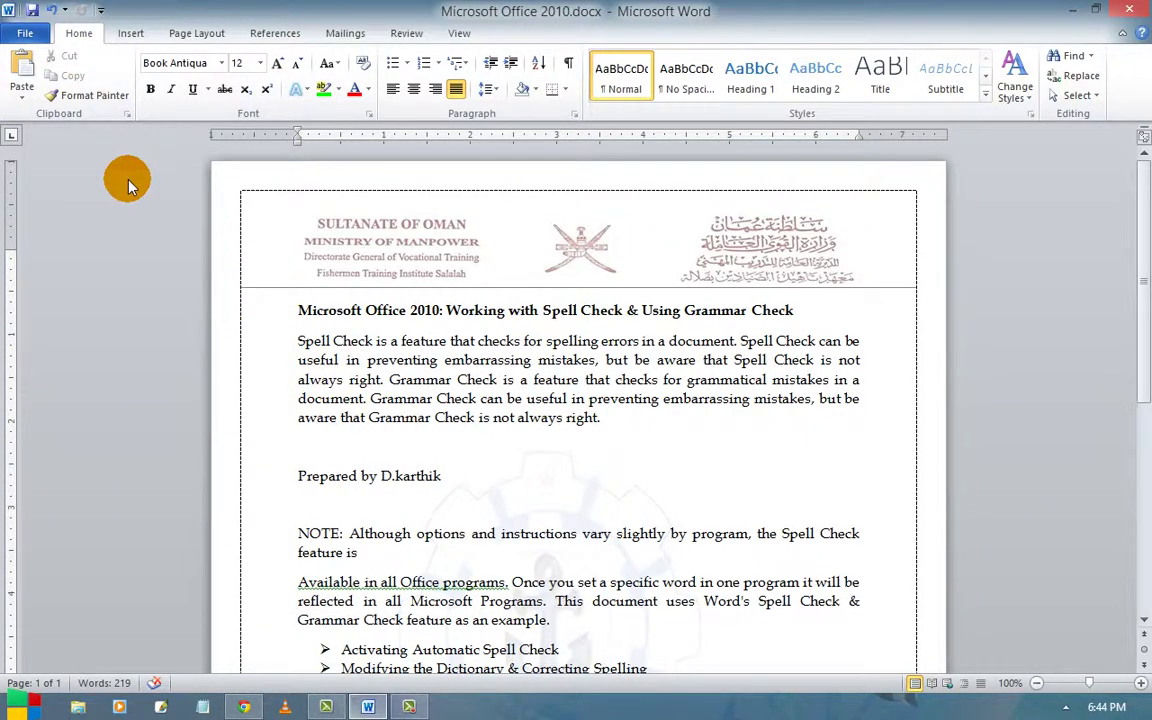
scroll(422, 432, down, 5)
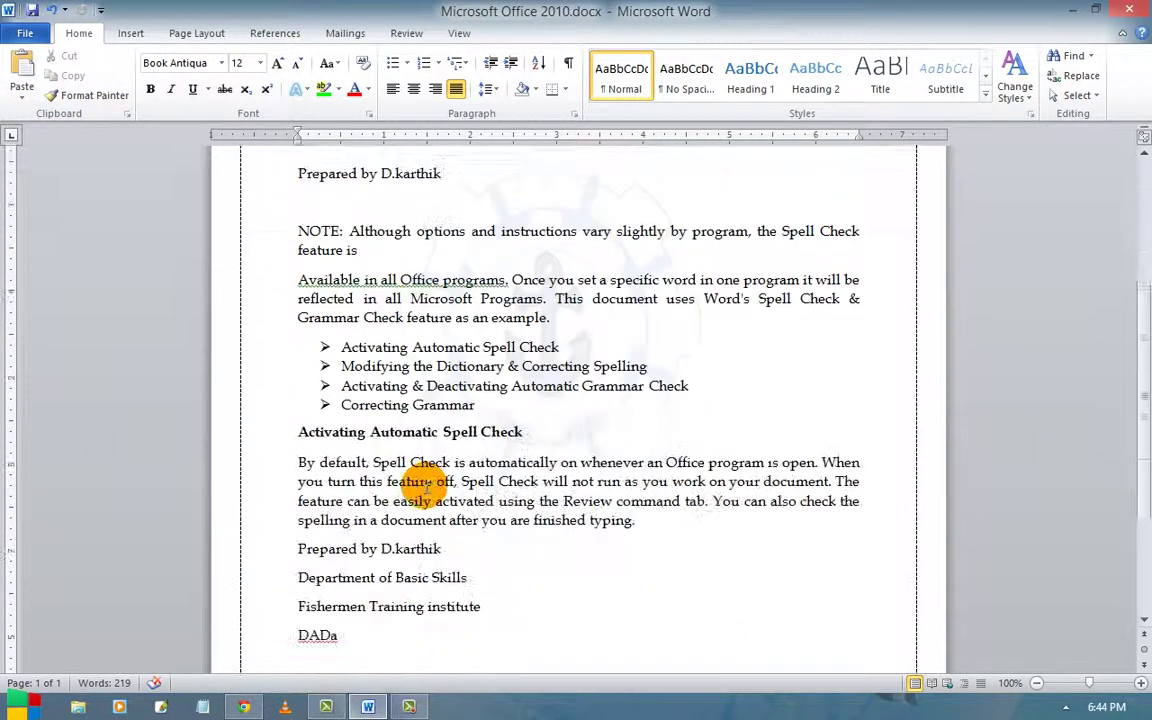
scroll(474, 590, down, 1)
click(455, 566)
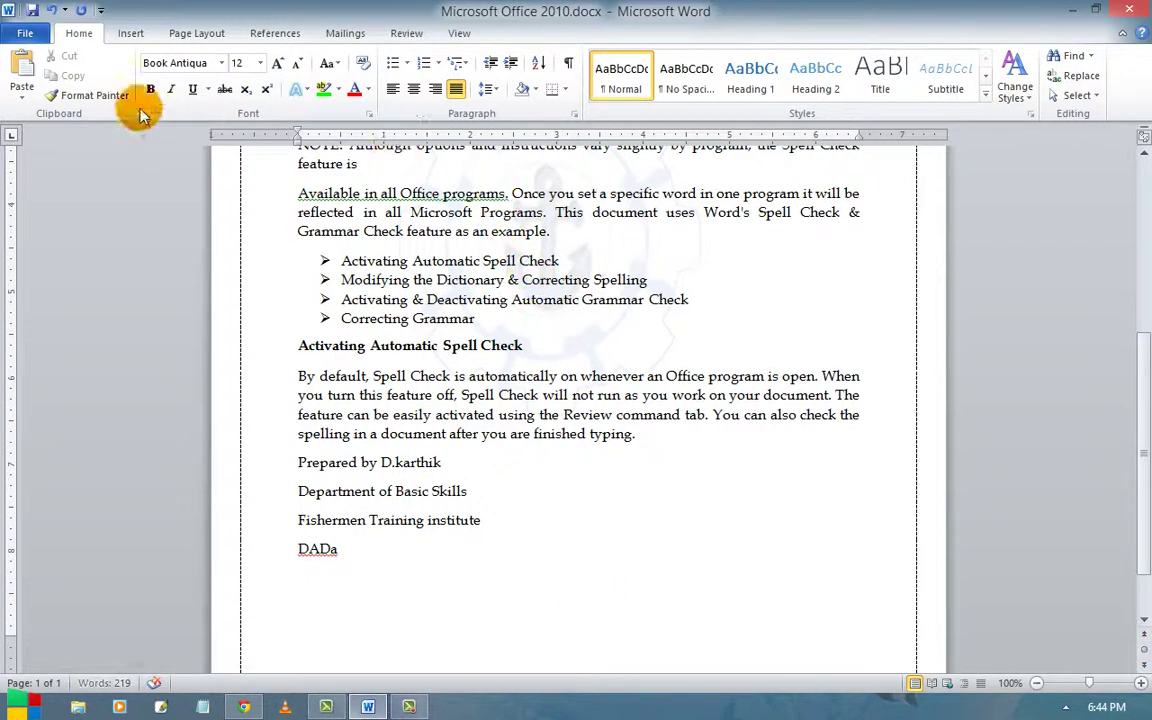
click(21, 75)
- Remove the original Spell Check paragraph under the title and paste it on the empty line below the first "Prepared by" line
scroll(393, 402, up, 12)
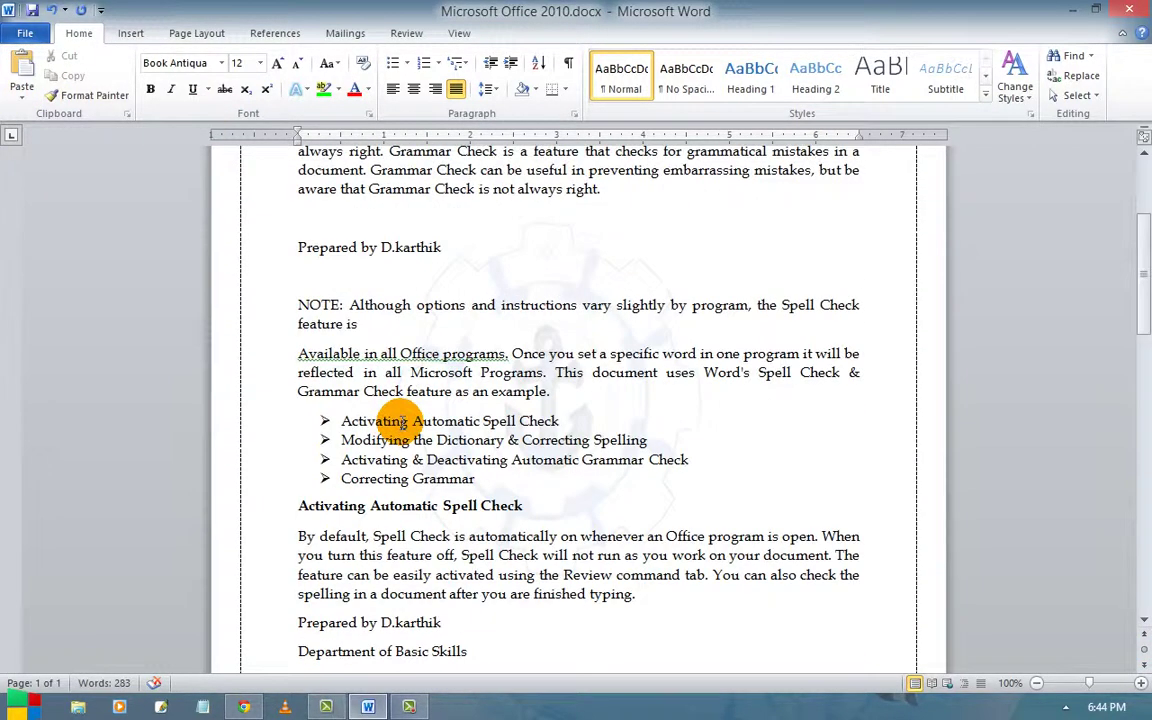
drag(611, 415, 273, 334)
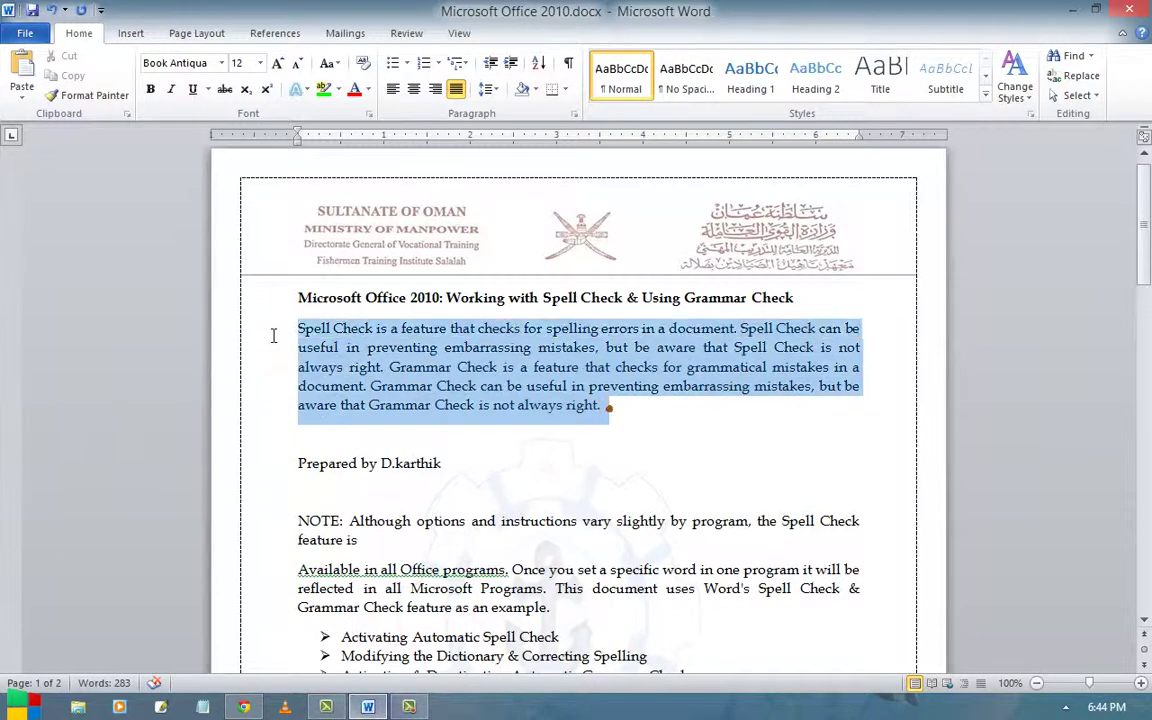
key(Delete)
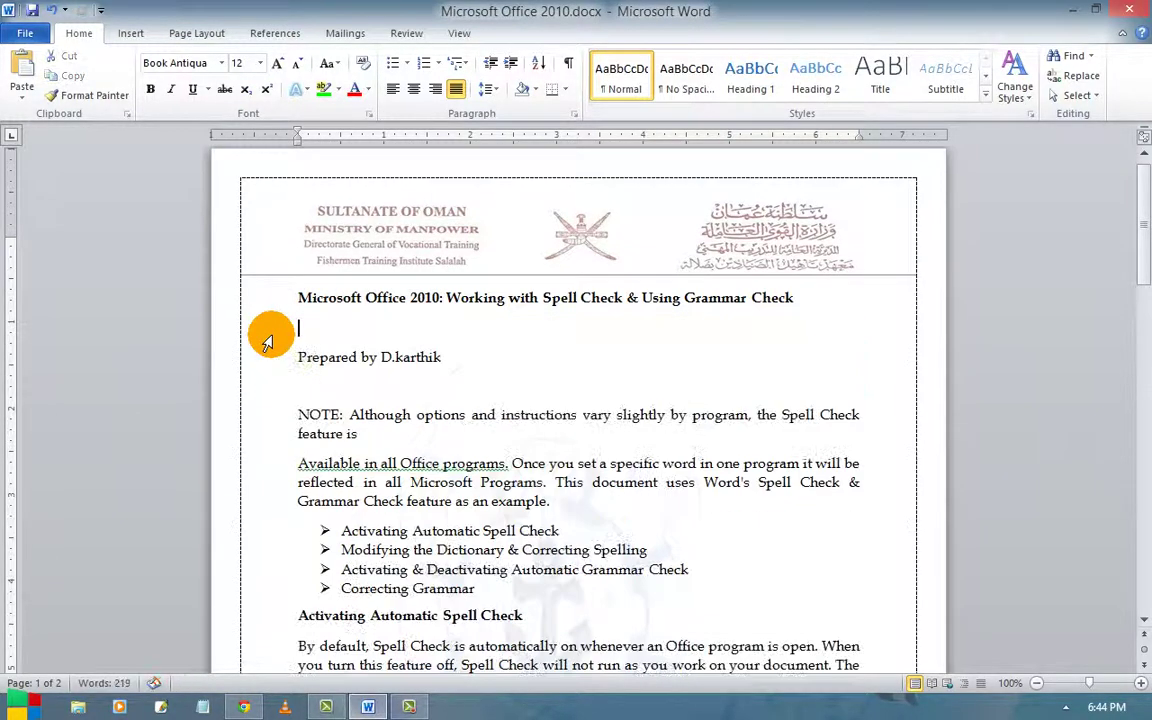
click(316, 381)
click(312, 392)
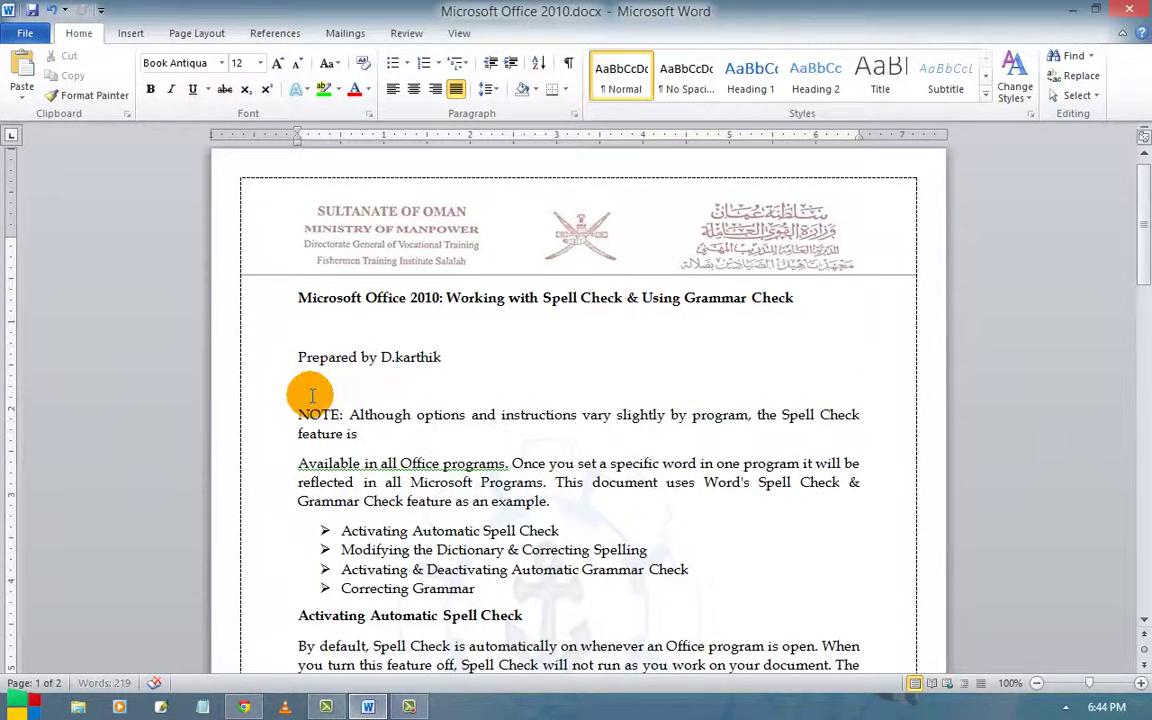
key(ctrl+v)
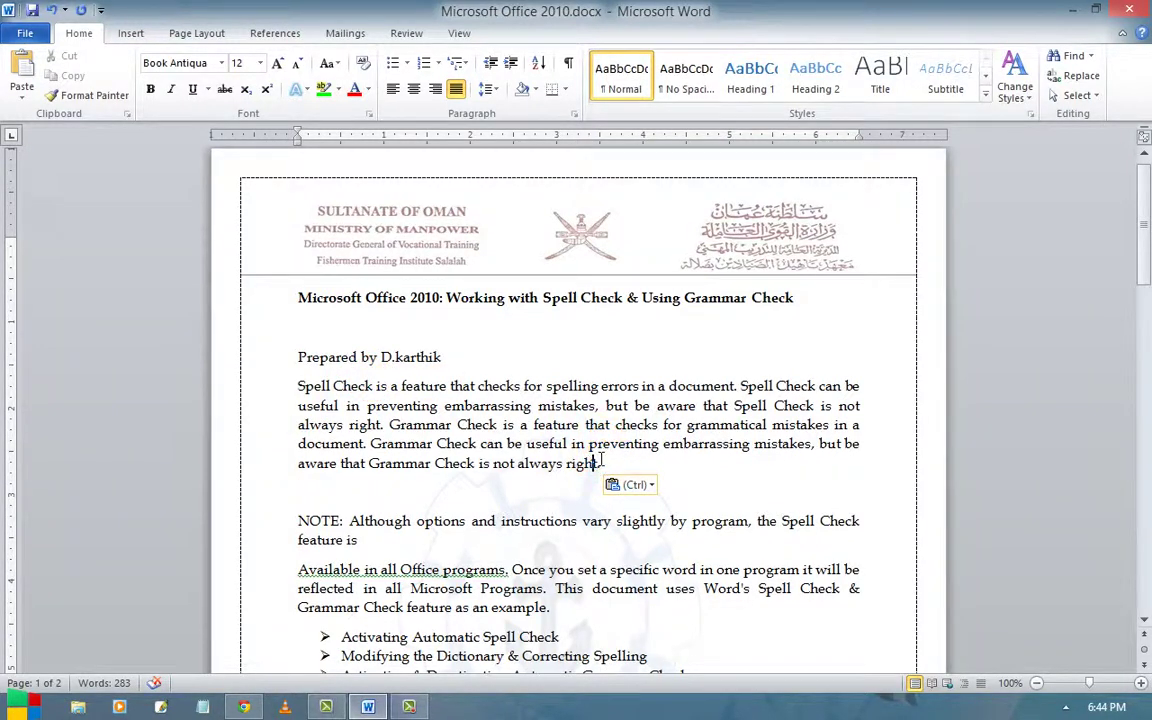
- Copy the Spell Check paragraph above the NOTE and paste it directly under the "DADa" line
drag(601, 462, 298, 392)
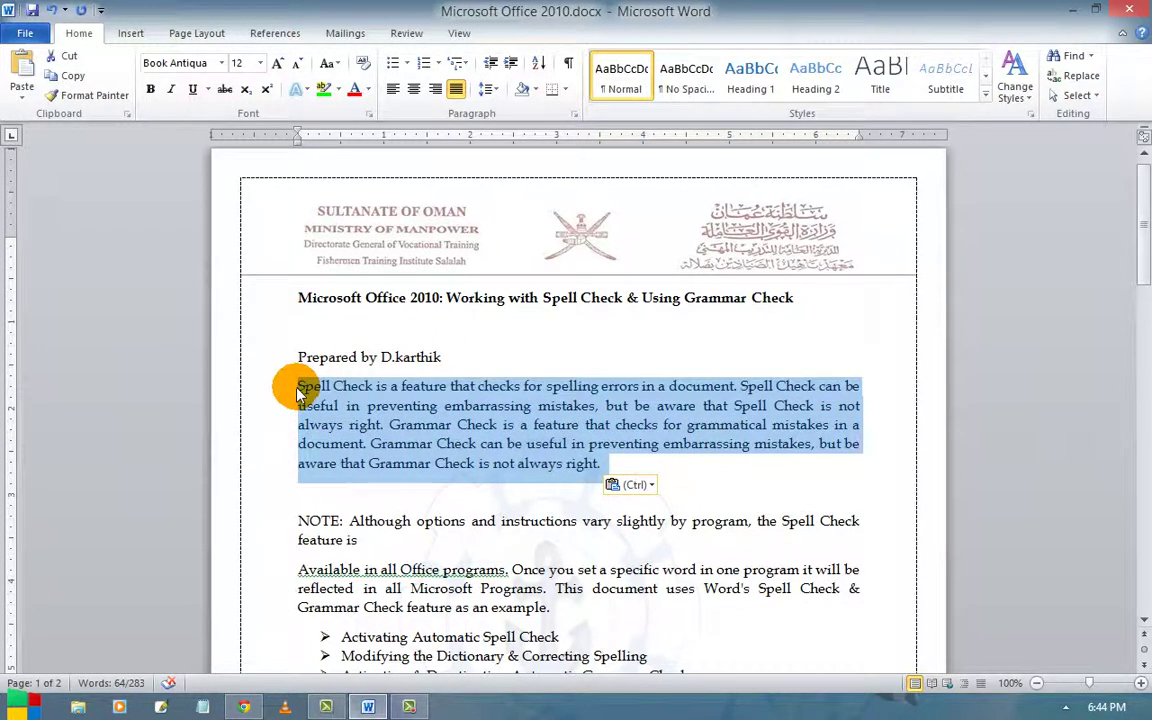
scroll(380, 442, down, 7)
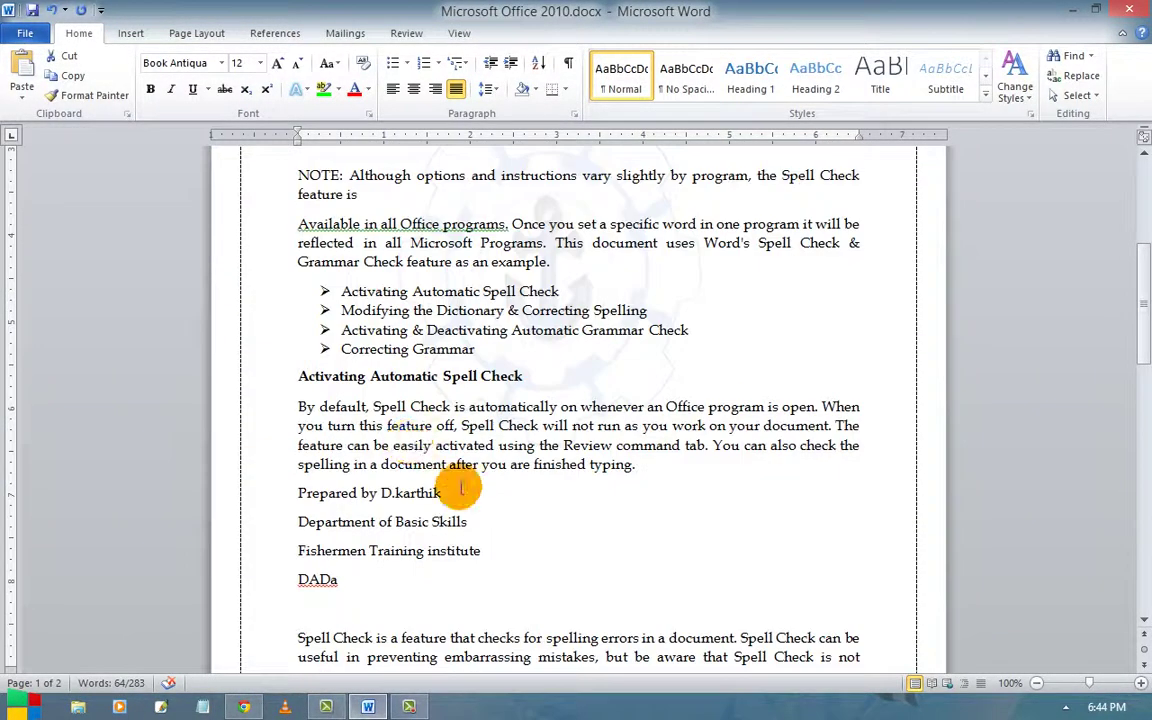
scroll(450, 481, up, 1)
click(507, 595)
key(ctrl+v)
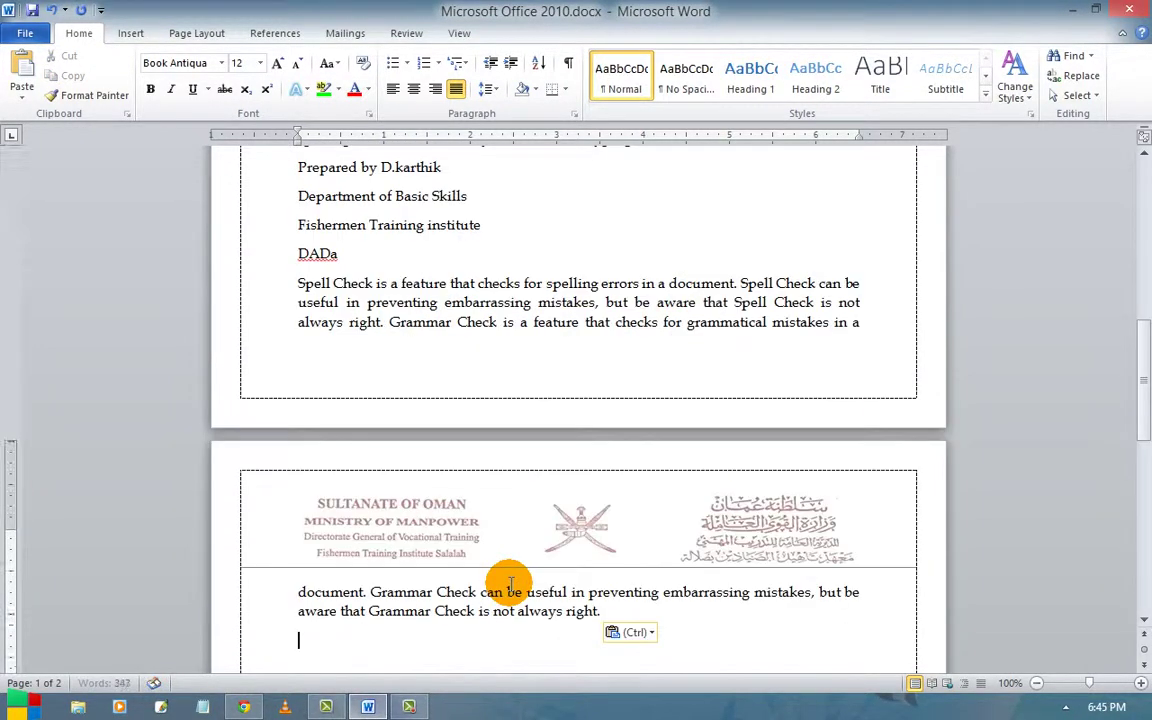
- Delete the empty line between the document title and the first "Prepared by" line
scroll(510, 585, up, 14)
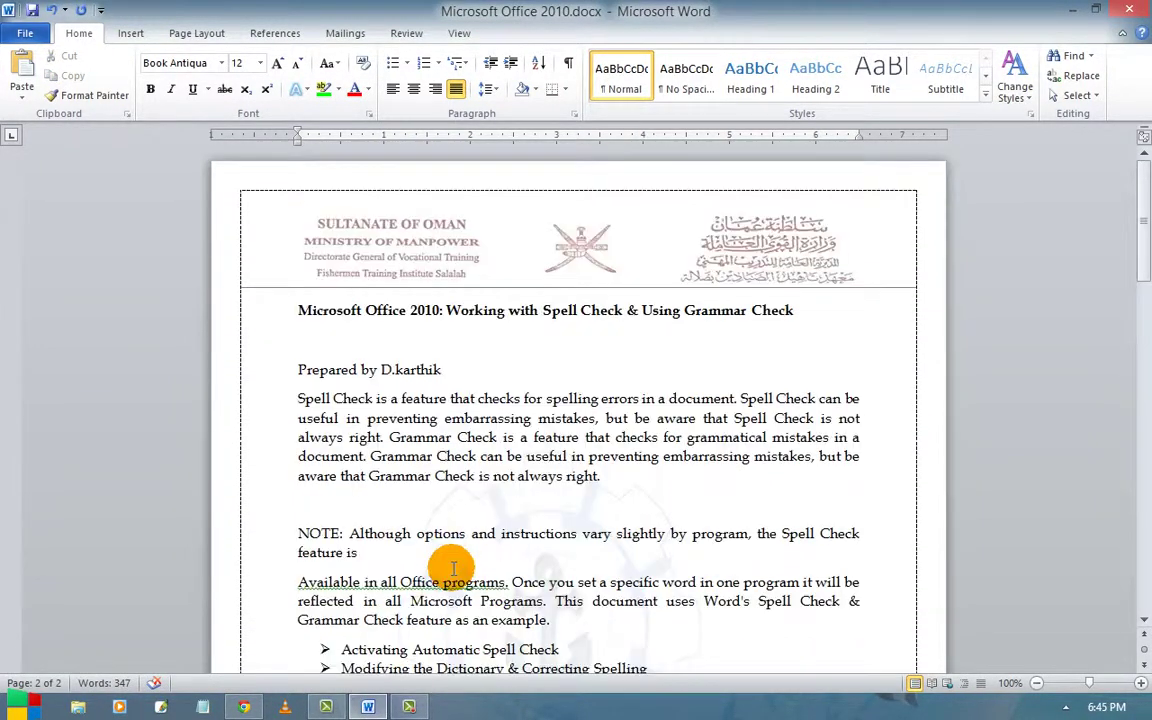
click(310, 350)
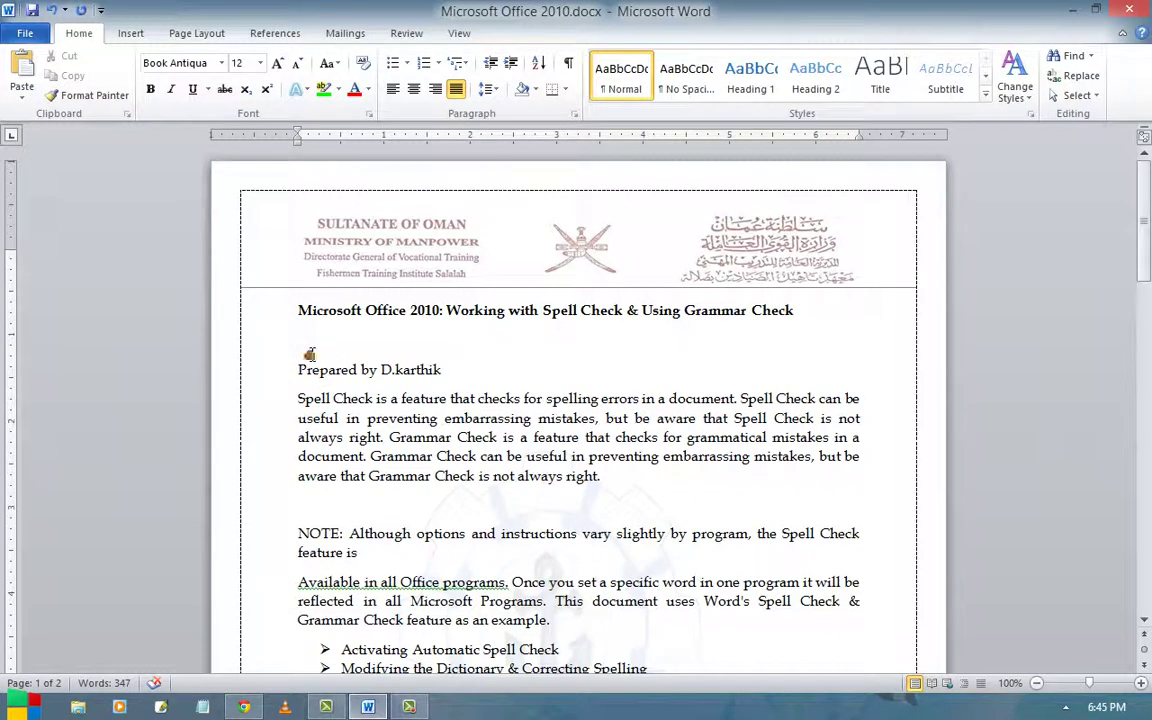
click(310, 352)
key(Delete)
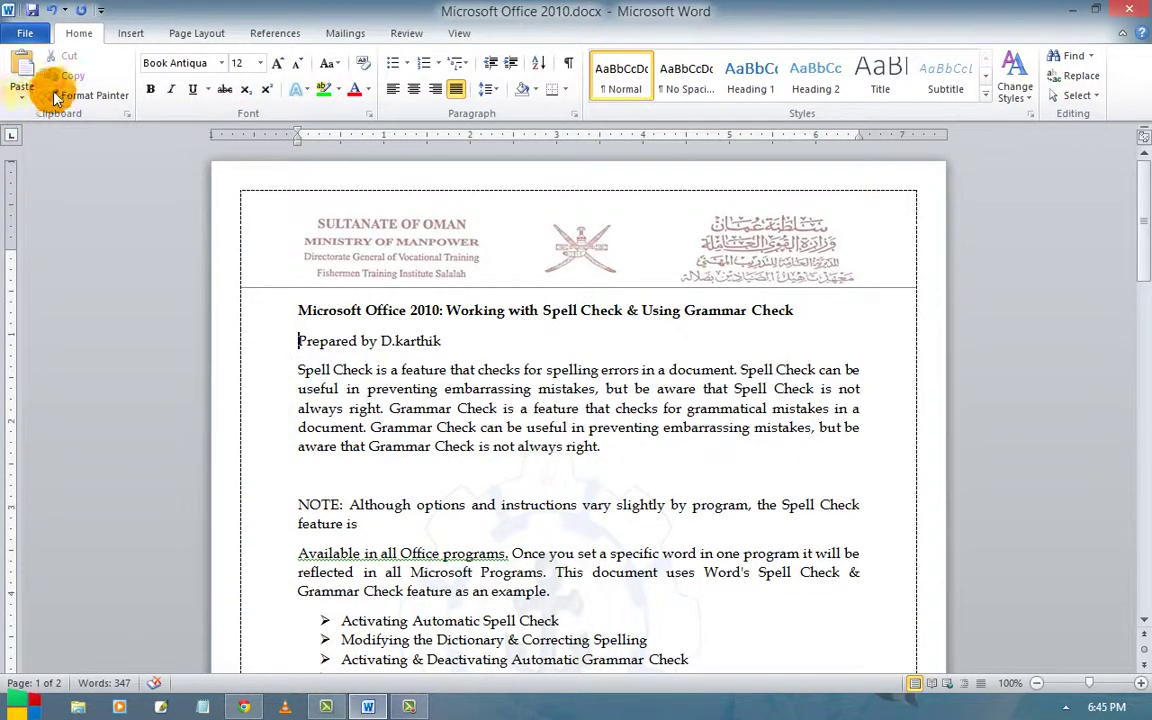
- Change the font of the Spell Check paragraph above the NOTE to Arial Black
click(338, 411)
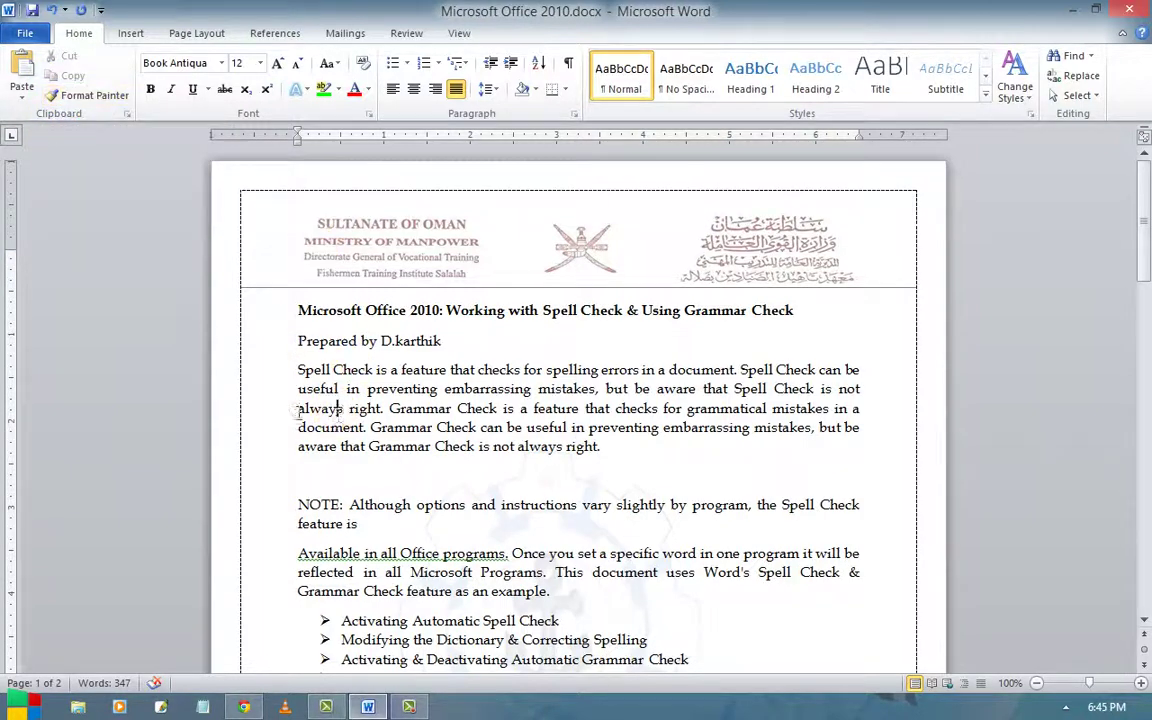
drag(293, 368, 596, 440)
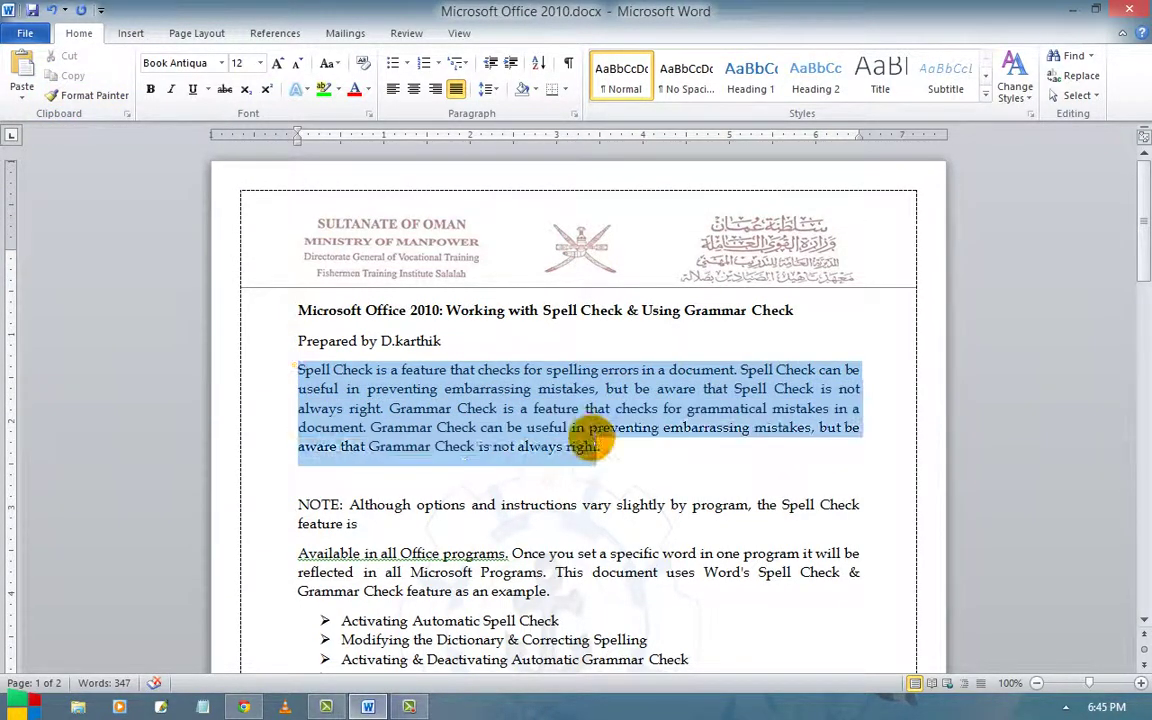
click(221, 63)
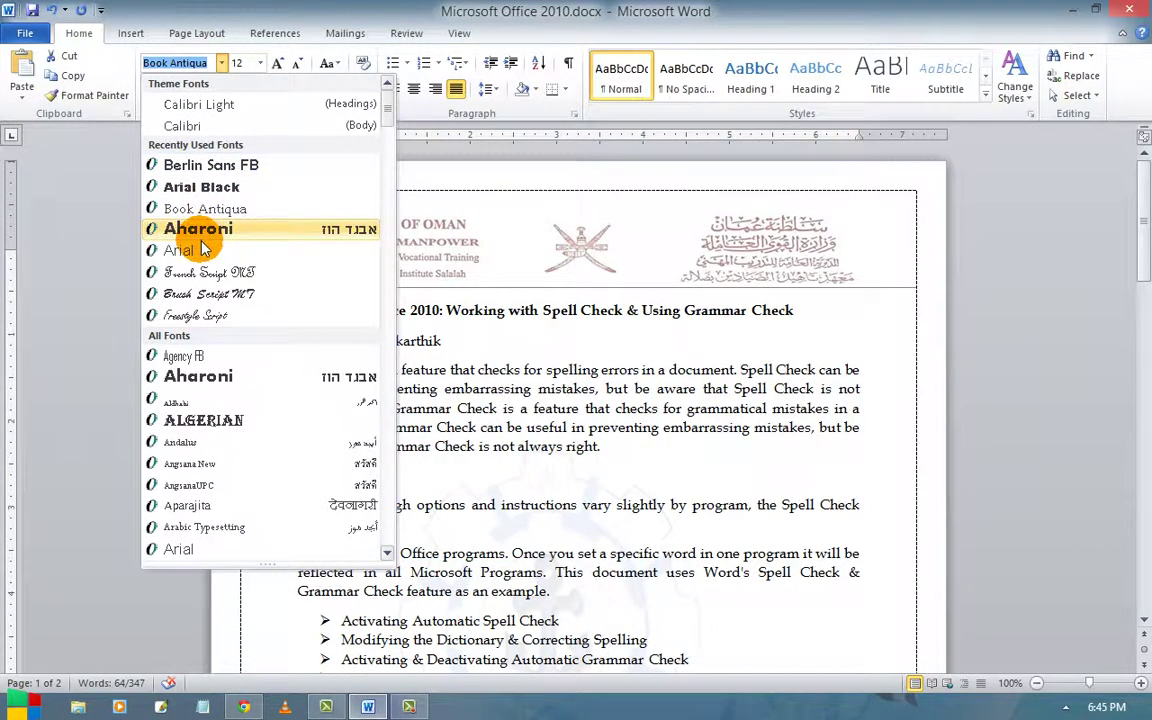
key(Escape)
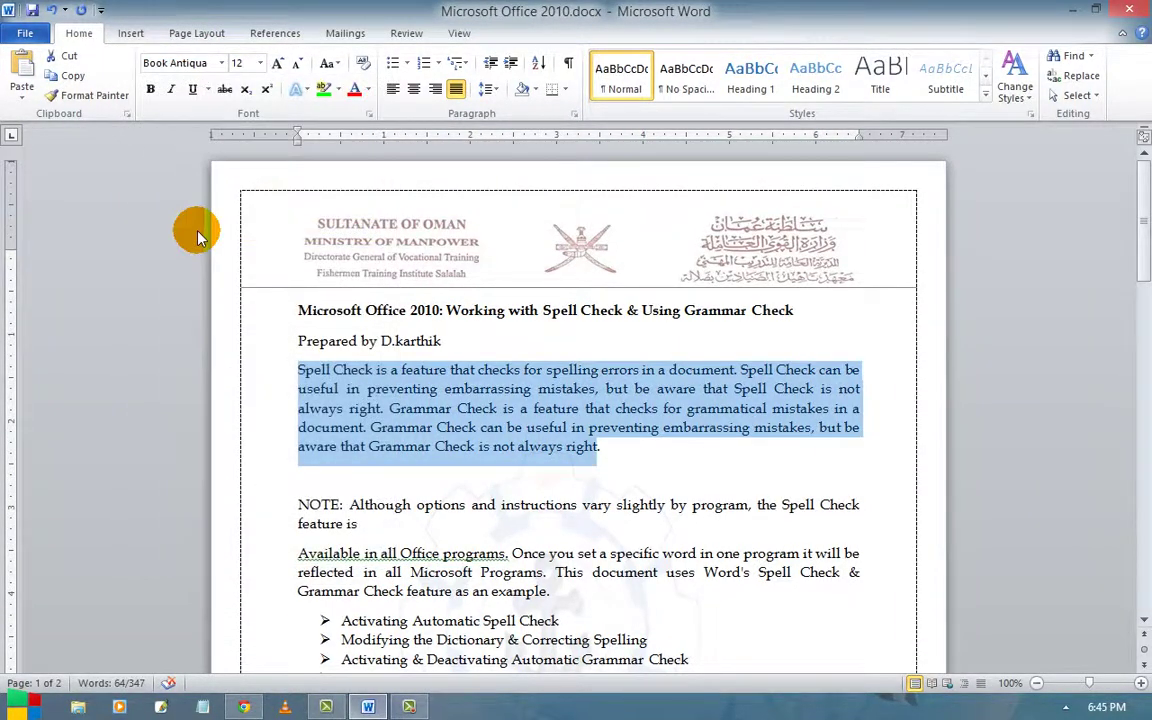
click(200, 63)
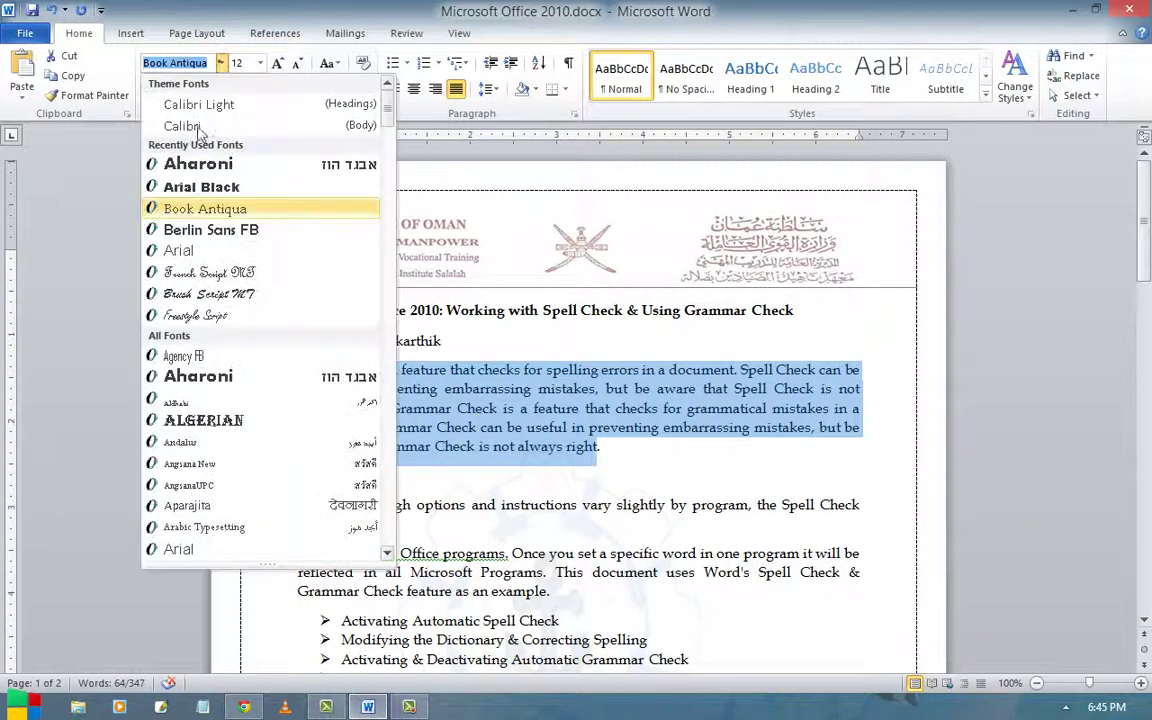
click(183, 186)
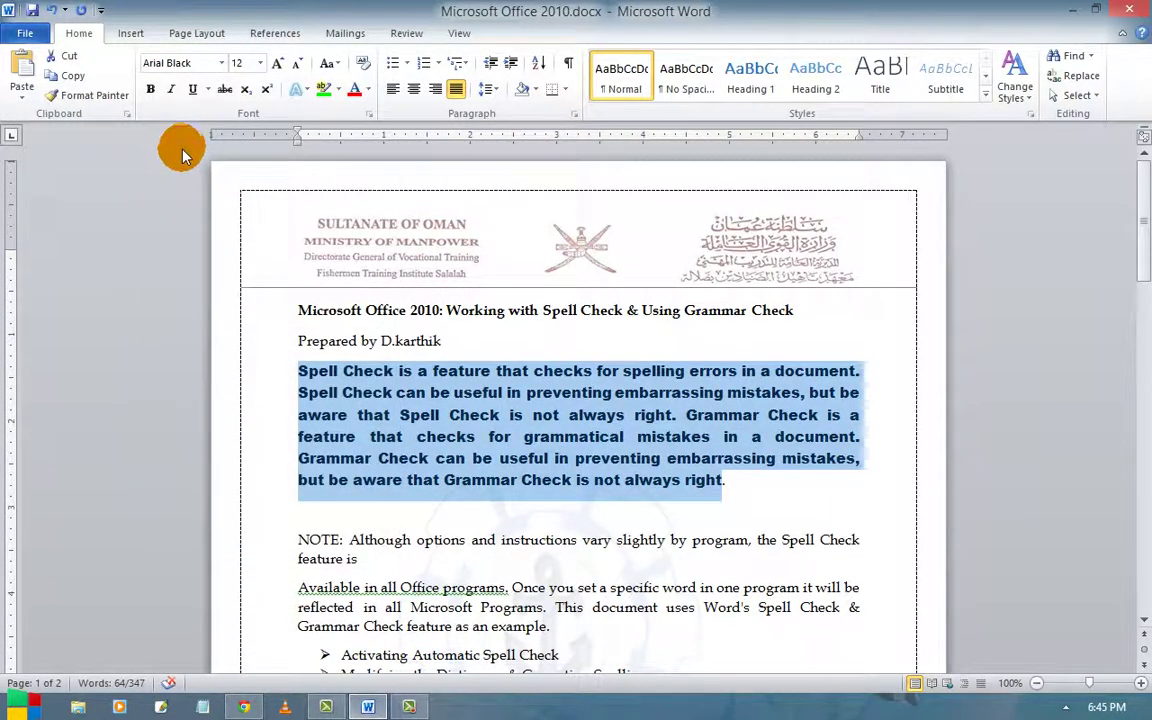
- Apply the paragraph's formatting with Format Painter from the NOTE through the "Correcting Grammar" bullet, and undo this and the Arial Black change
click(87, 97)
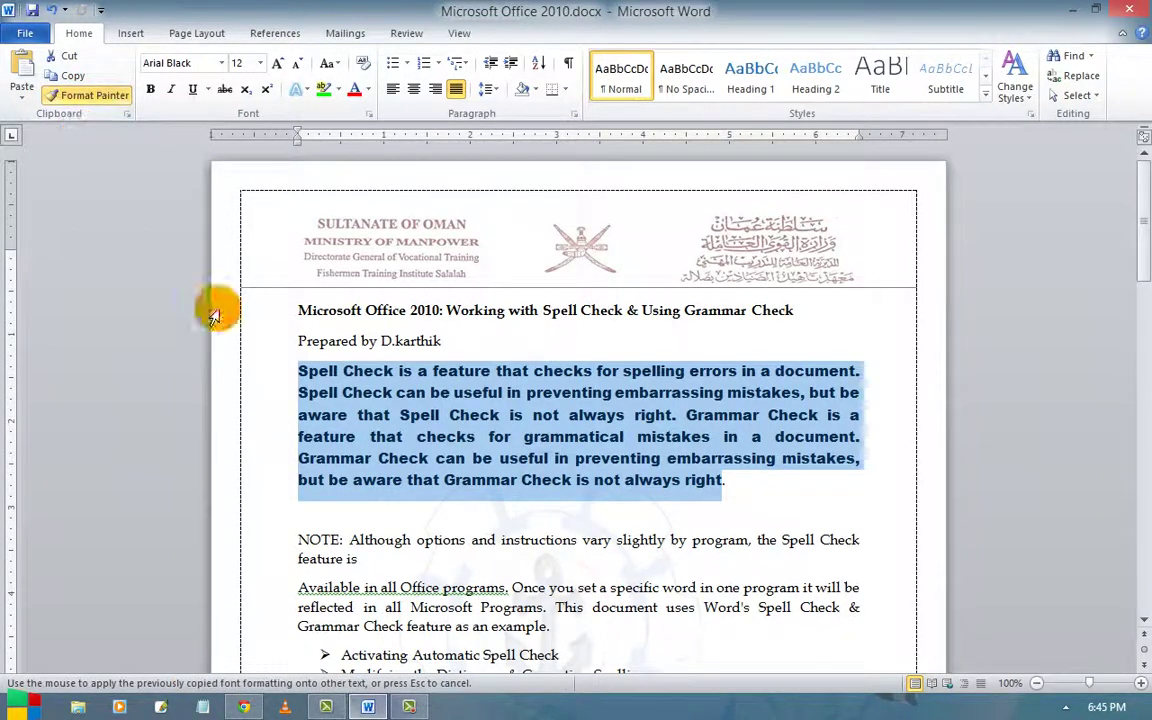
mouse_move(292, 543)
mouse_down()
mouse_move(342, 661)
mouse_move(435, 662)
mouse_move(463, 630)
mouse_move(475, 648)
mouse_up()
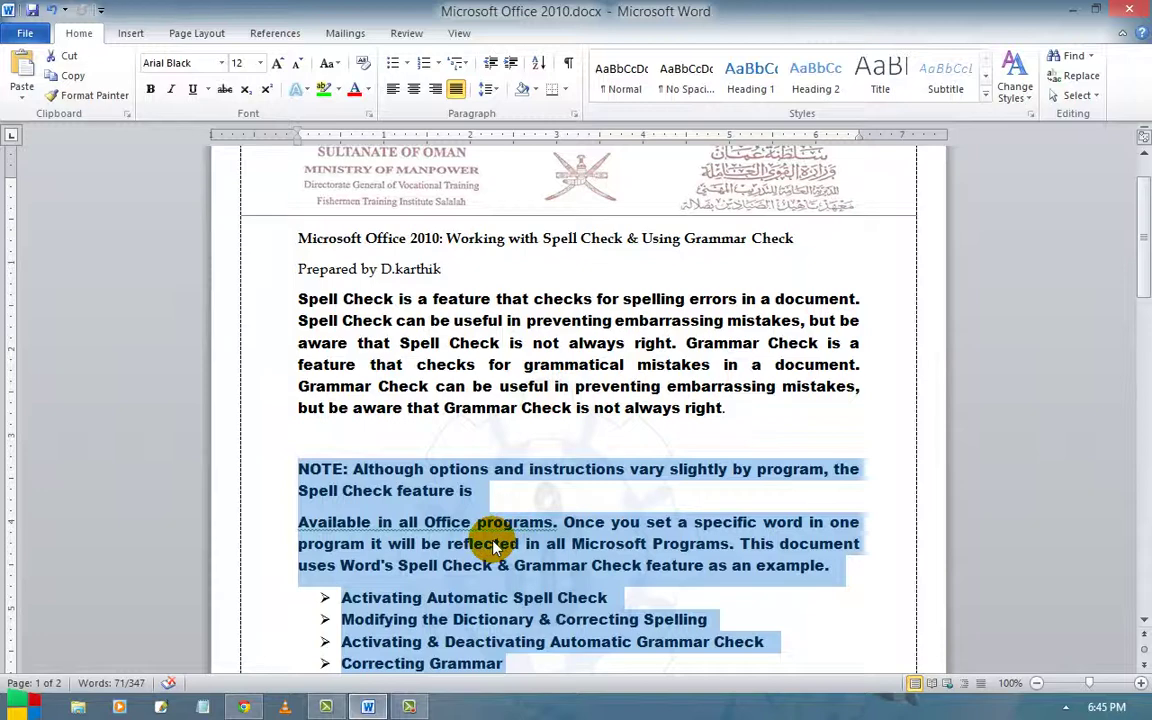
key(ctrl+z)
key(ctrl+z)
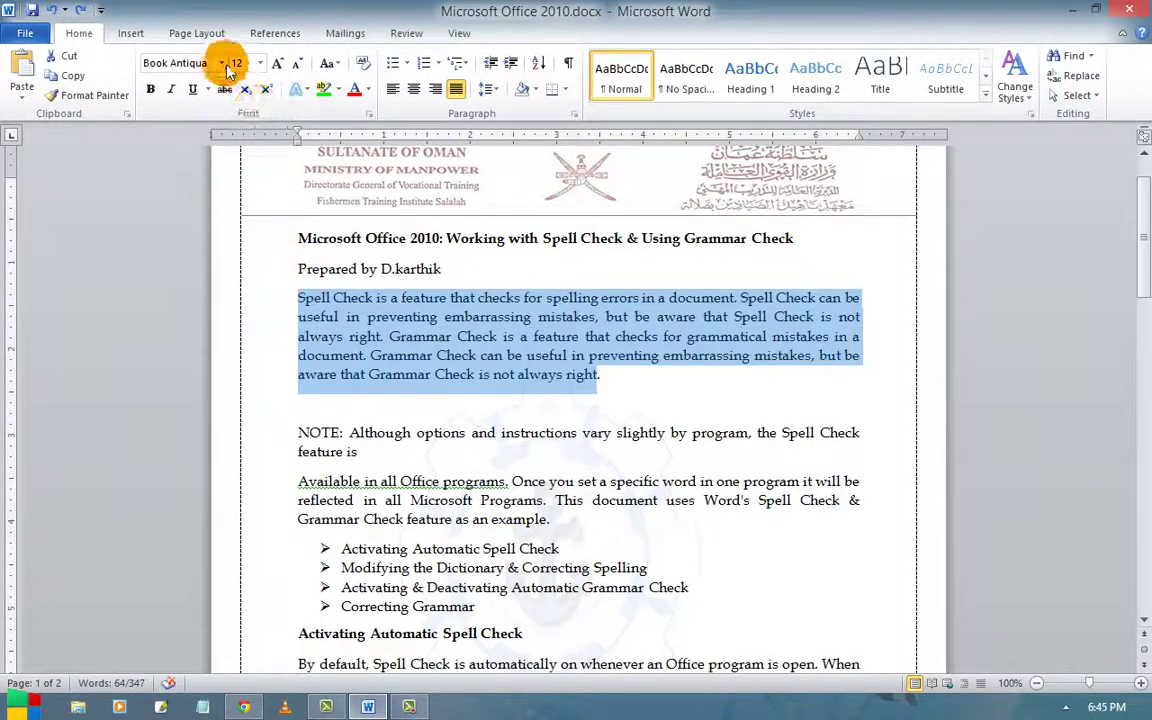
- Set the Spell Check paragraph above the NOTE in French Script MT and enlarge it to 24 pt
click(223, 64)
click(228, 280)
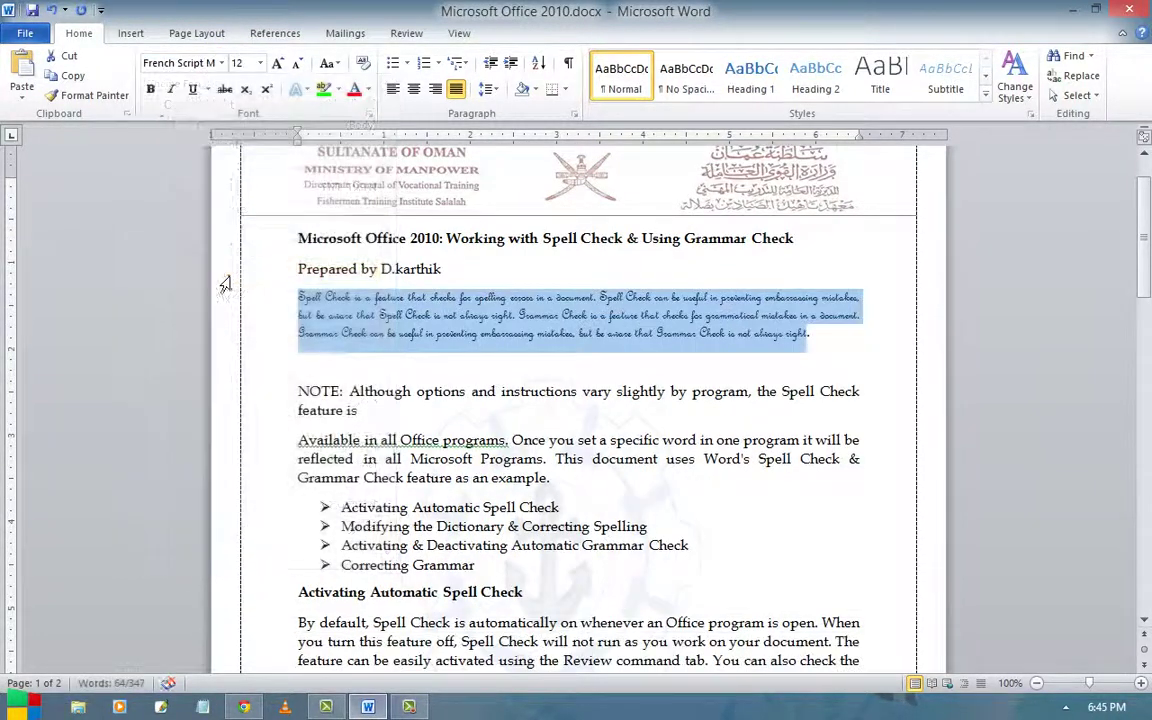
key(ctrl+bracketright)
key(ctrl+bracketright)
key(ctrl+bracketright)
key(ctrl+bracketright)
key(ctrl+bracketright)
key(ctrl+bracketright)
key(ctrl+bracketright)
key(ctrl+bracketright)
key(ctrl+bracketright)
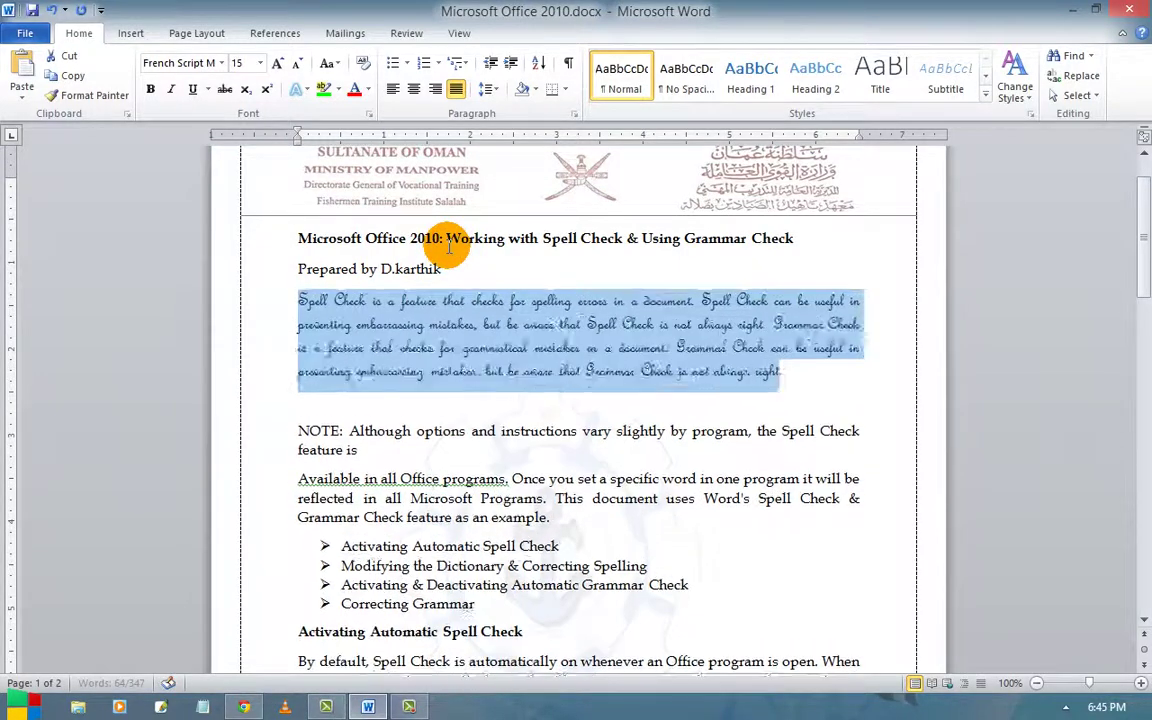
key(ctrl+bracketright)
key(ctrl+bracketright)
key(ctrl+bracketright)
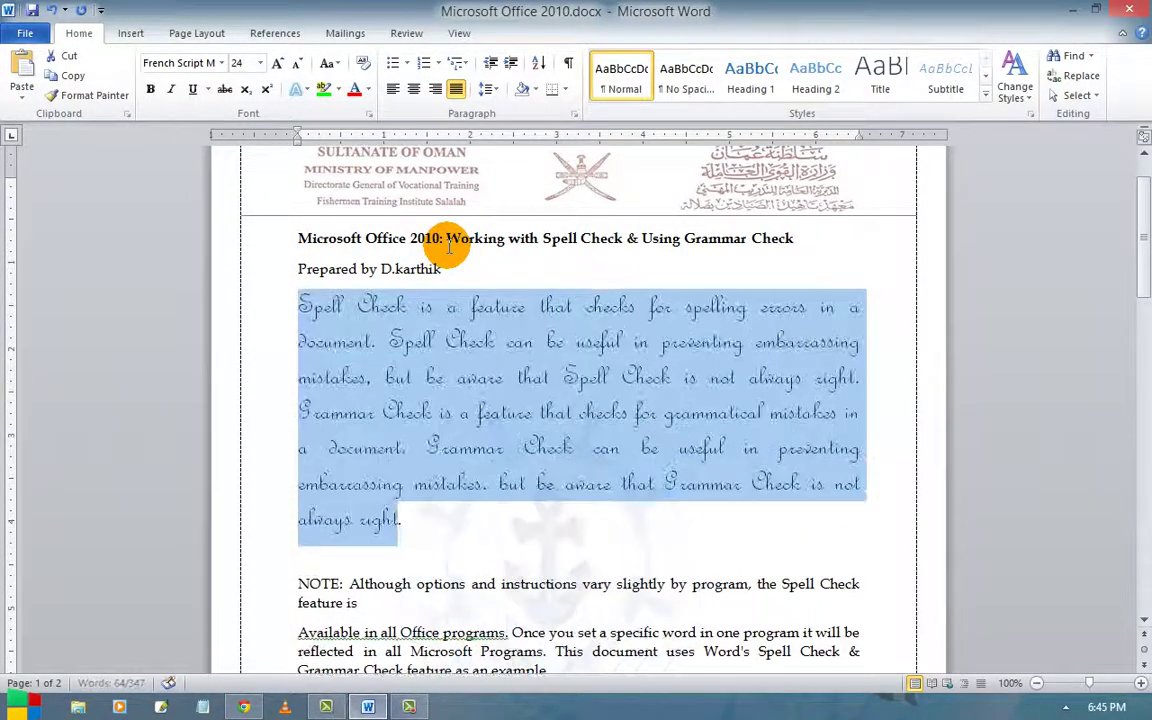
- Copy the French Script MT paragraph's formatting with Format Painter onto the text from the NOTE through the bulleted list
scroll(566, 450, up, 4)
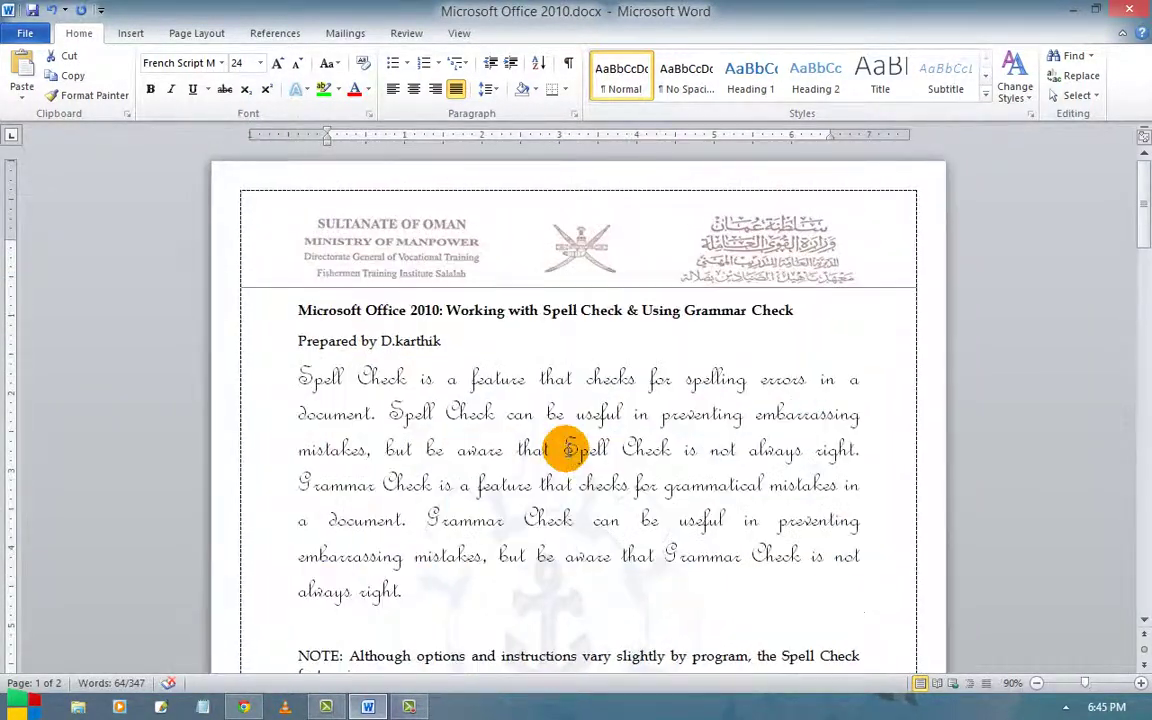
scroll(531, 428, up, 5)
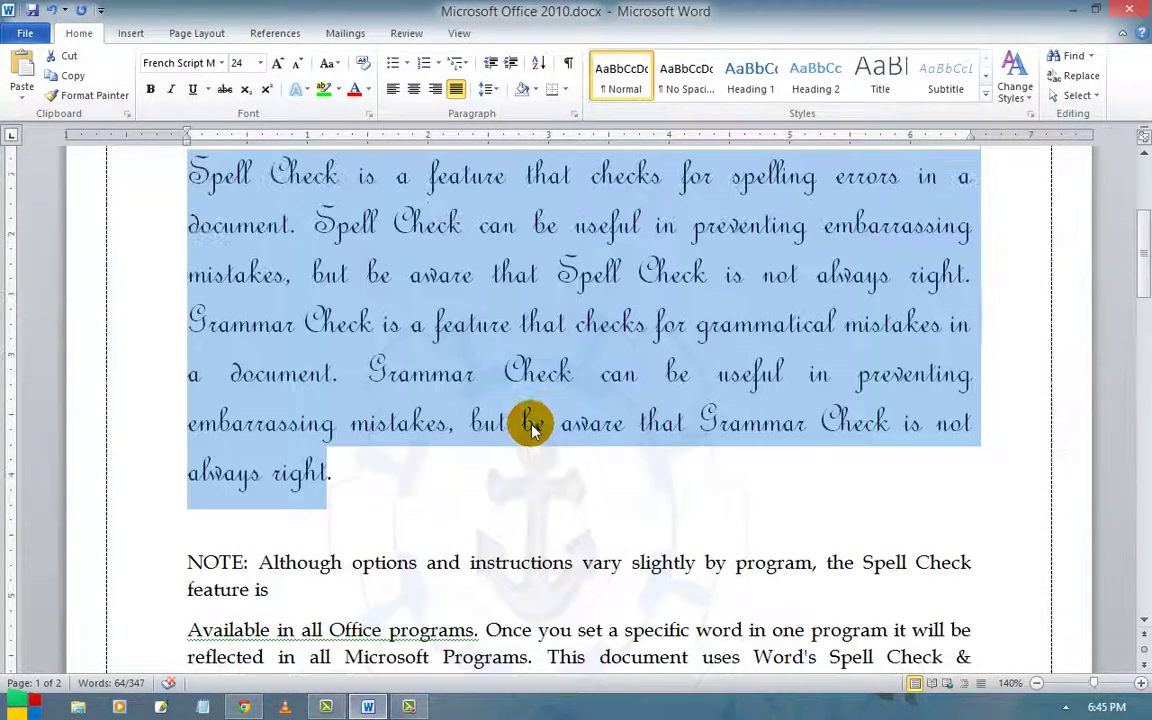
click(100, 104)
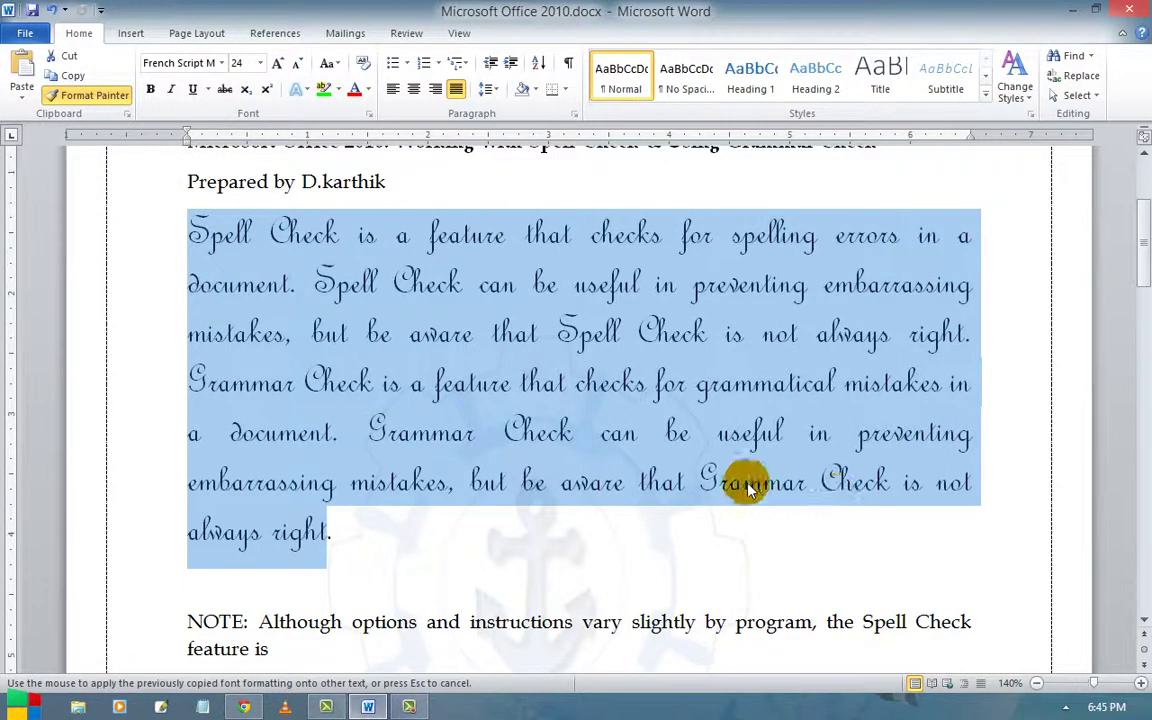
scroll(740, 487, down, 5)
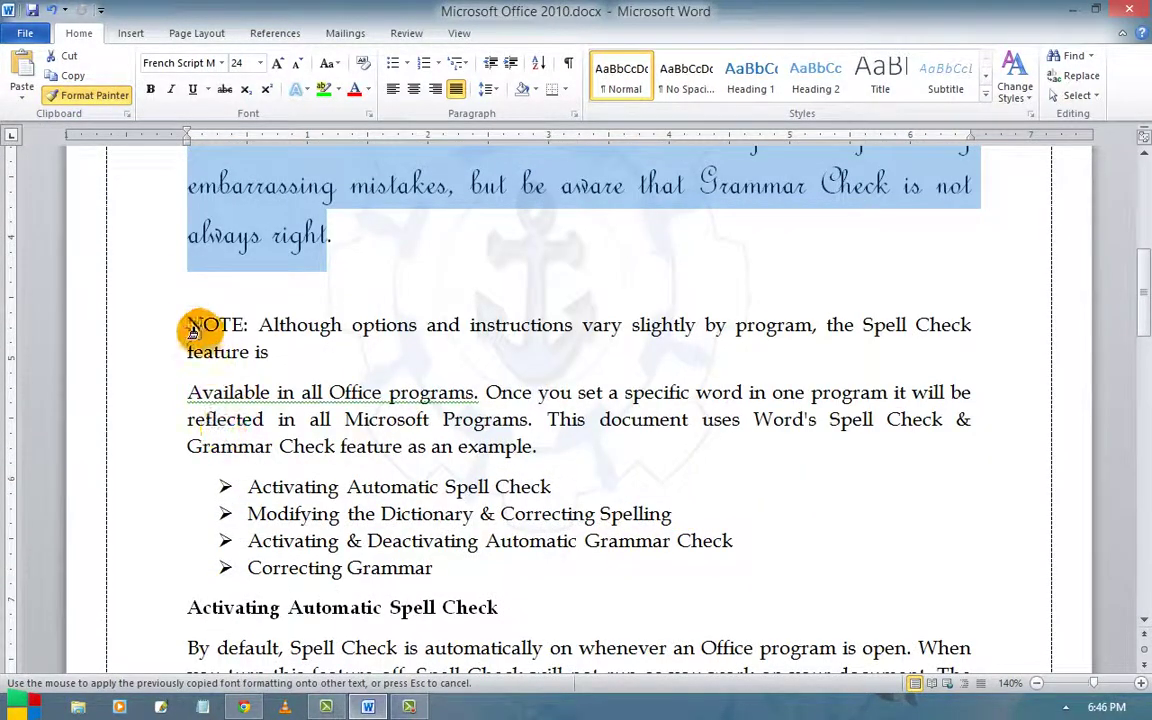
mouse_move(188, 325)
mouse_down()
mouse_move(245, 604)
mouse_move(247, 700)
mouse_move(411, 586)
mouse_move(411, 607)
mouse_up()
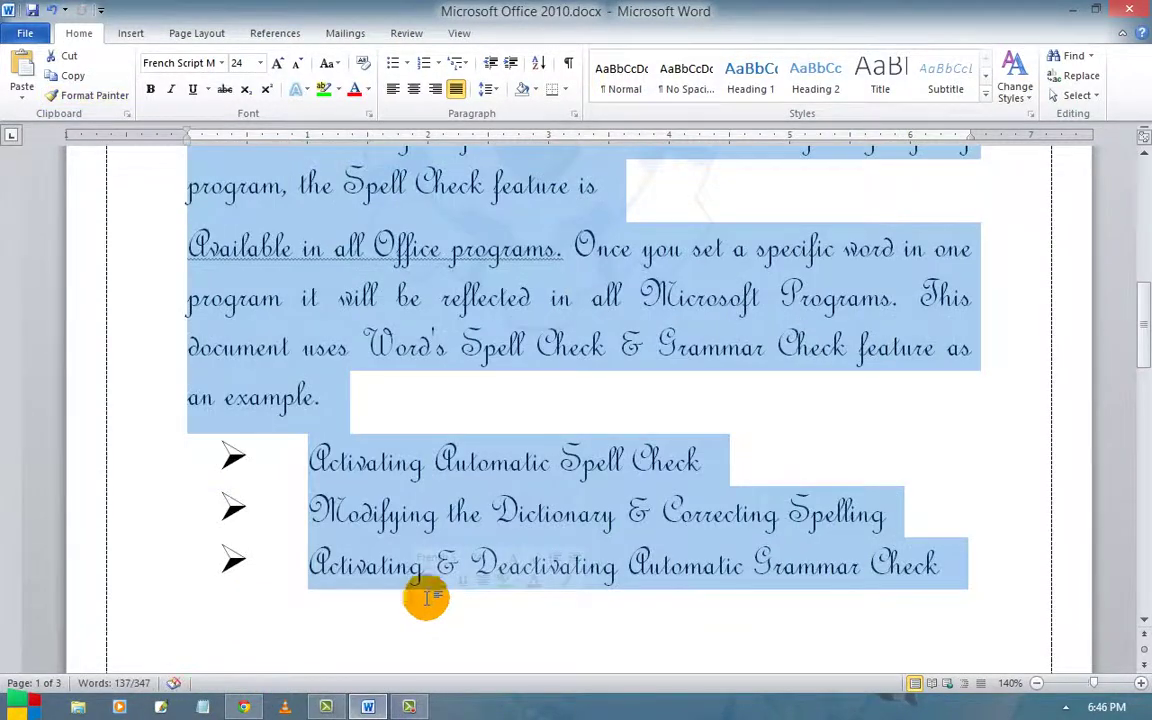
scroll(540, 630, down, 2)
scroll(522, 625, up, 7)
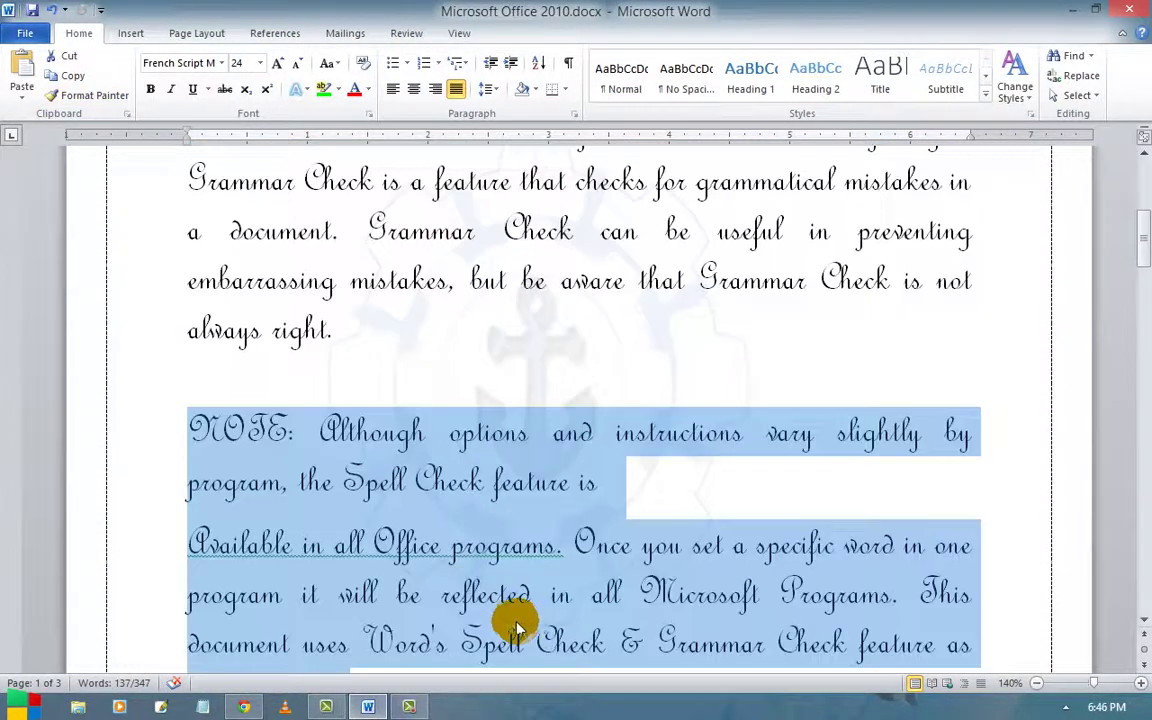
scroll(512, 628, up, 1)
scroll(506, 617, up, 1)
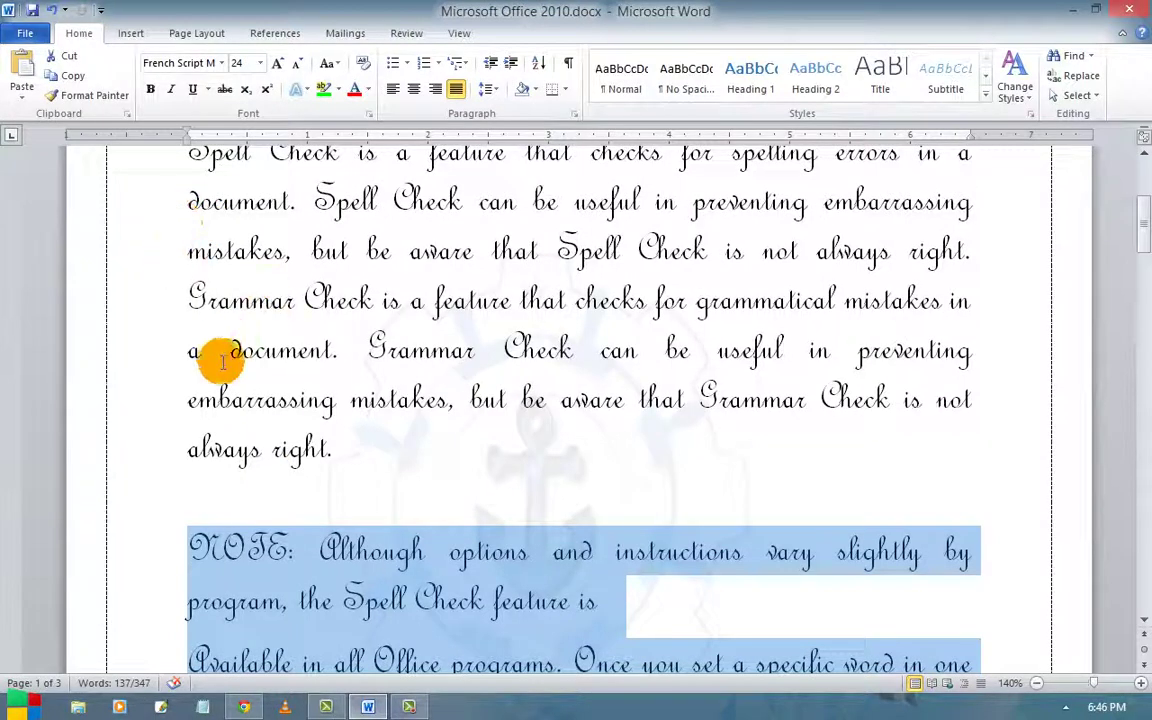
scroll(219, 365, up, 1)
scroll(330, 414, up, 1)
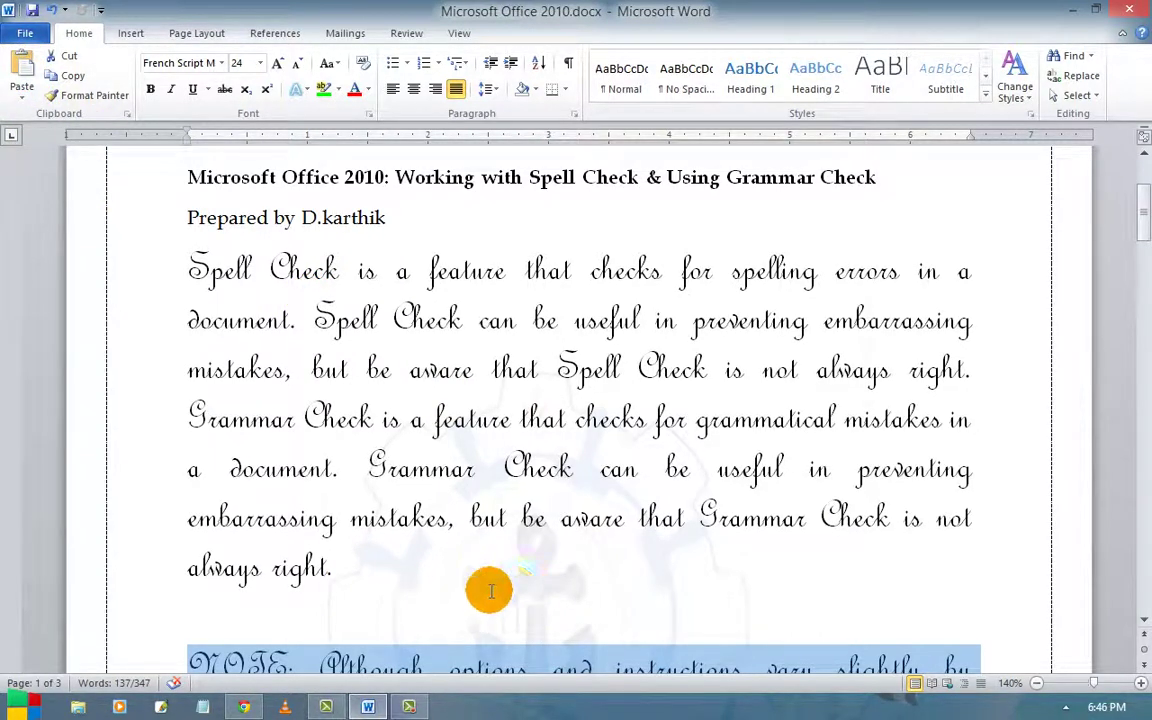
- Open the default paste settings and examine the choices for pasting within the same document
click(21, 100)
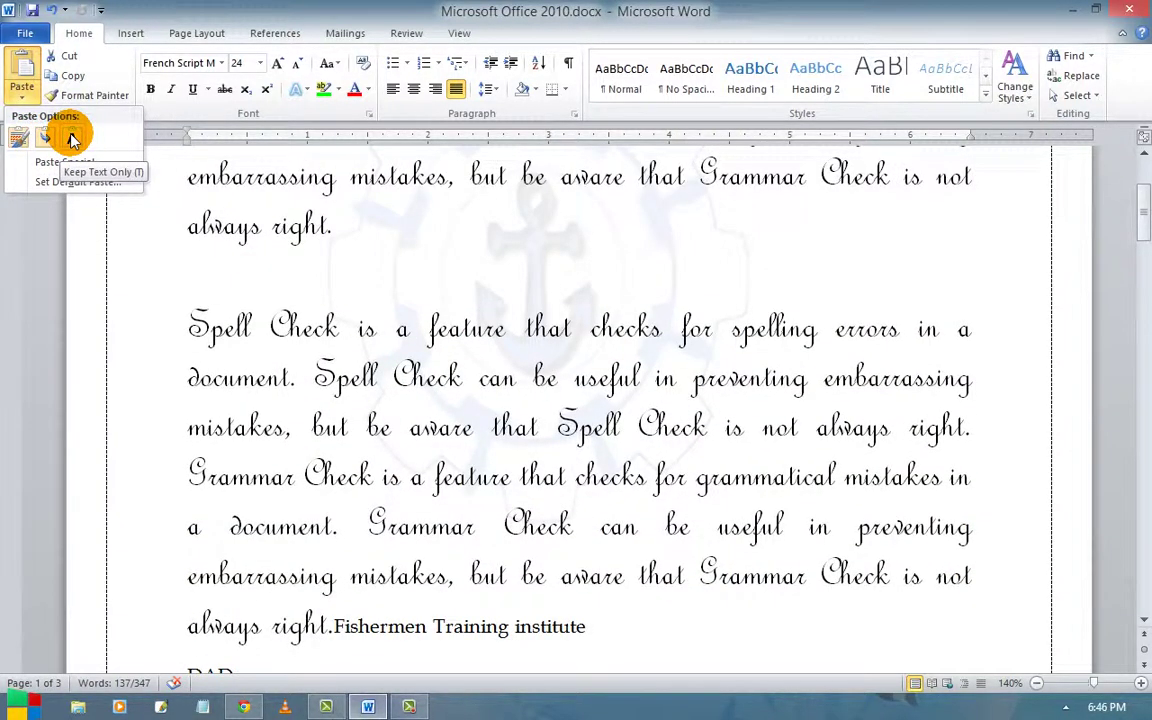
click(46, 185)
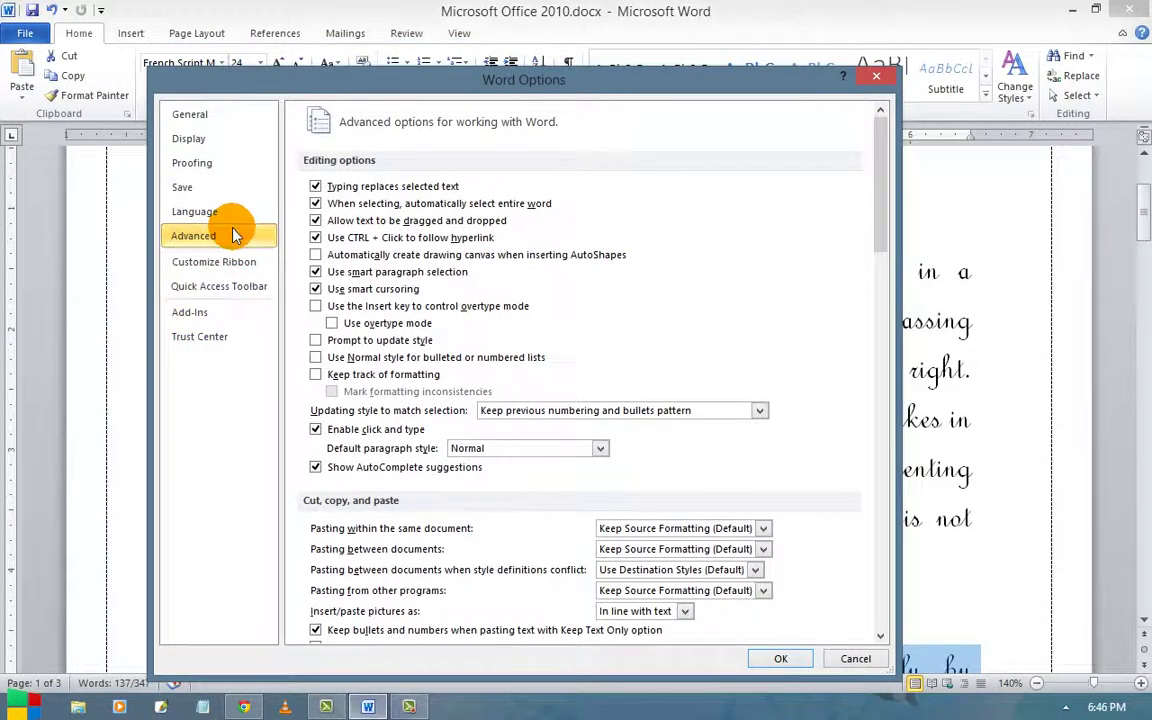
scroll(795, 224, down, 3)
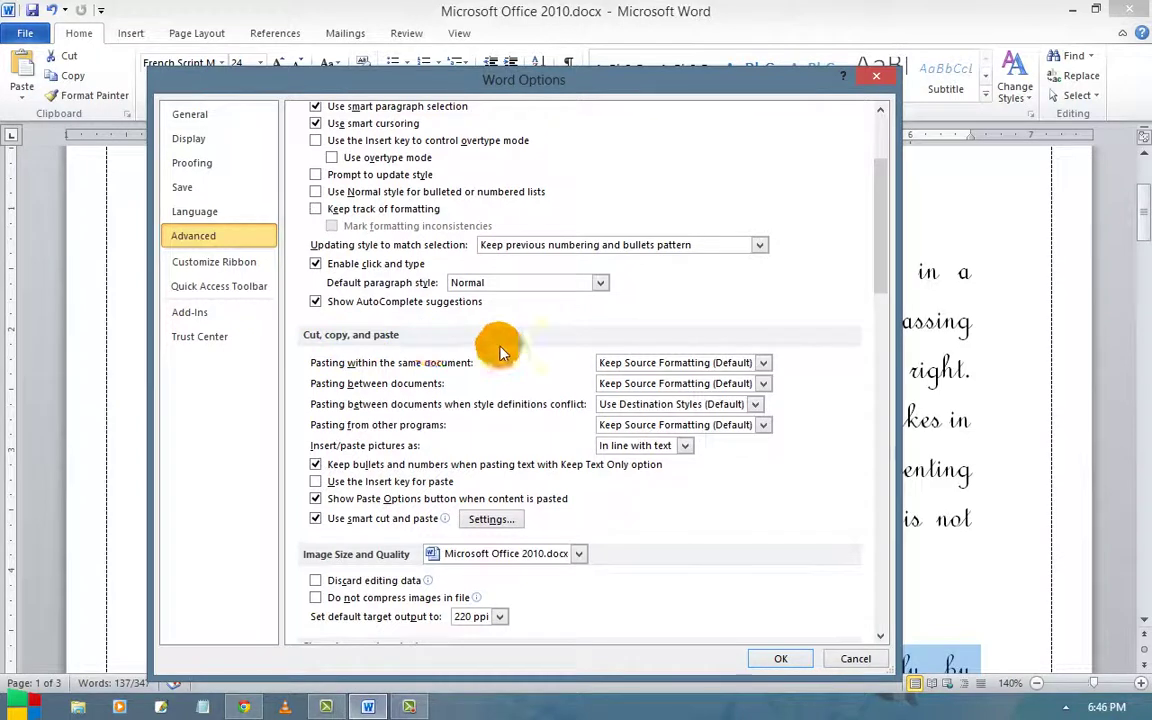
click(762, 364)
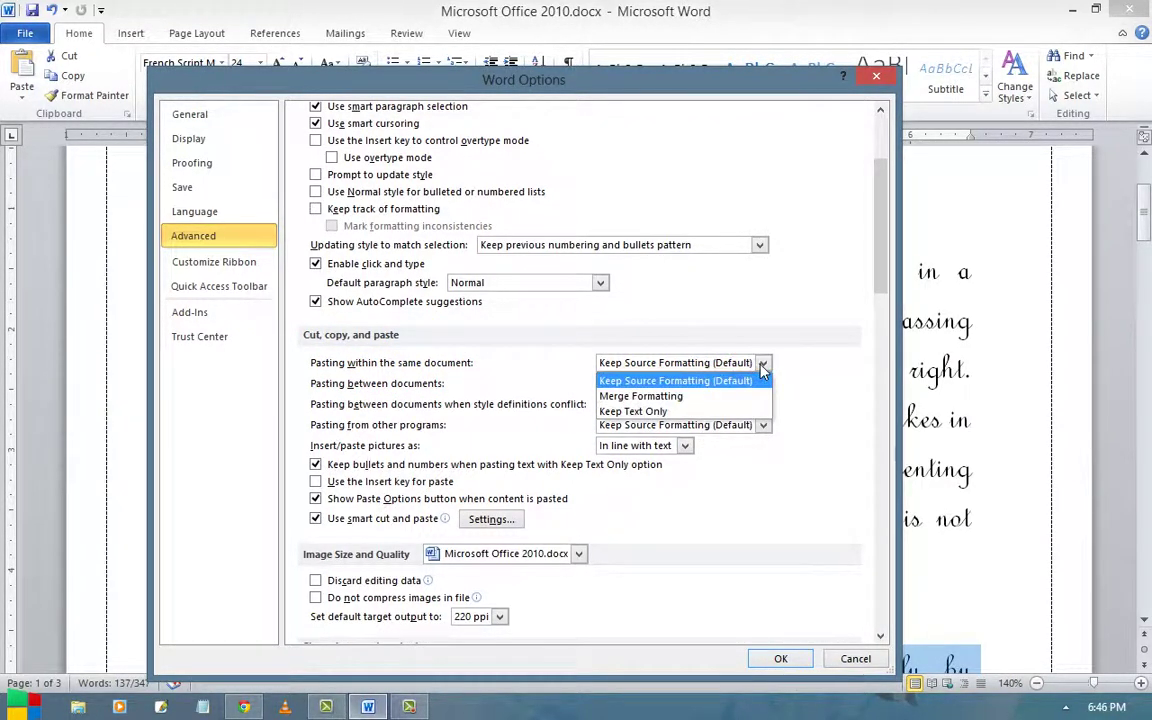
click(762, 364)
click(762, 364)
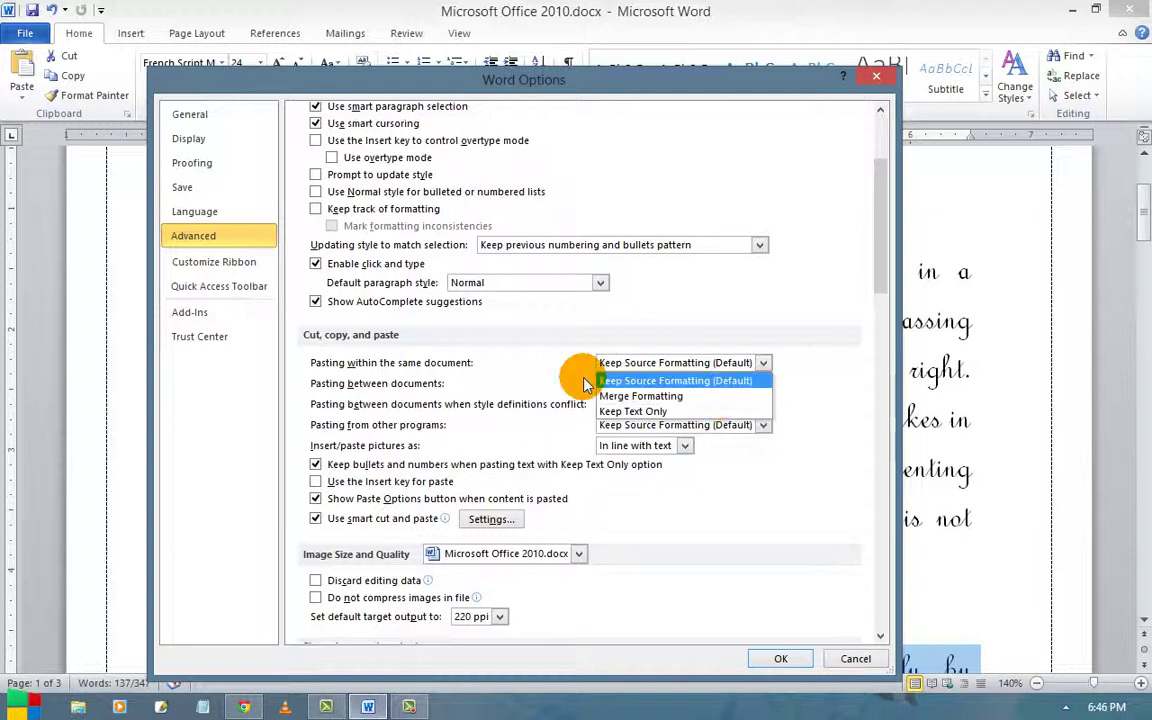
click(540, 373)
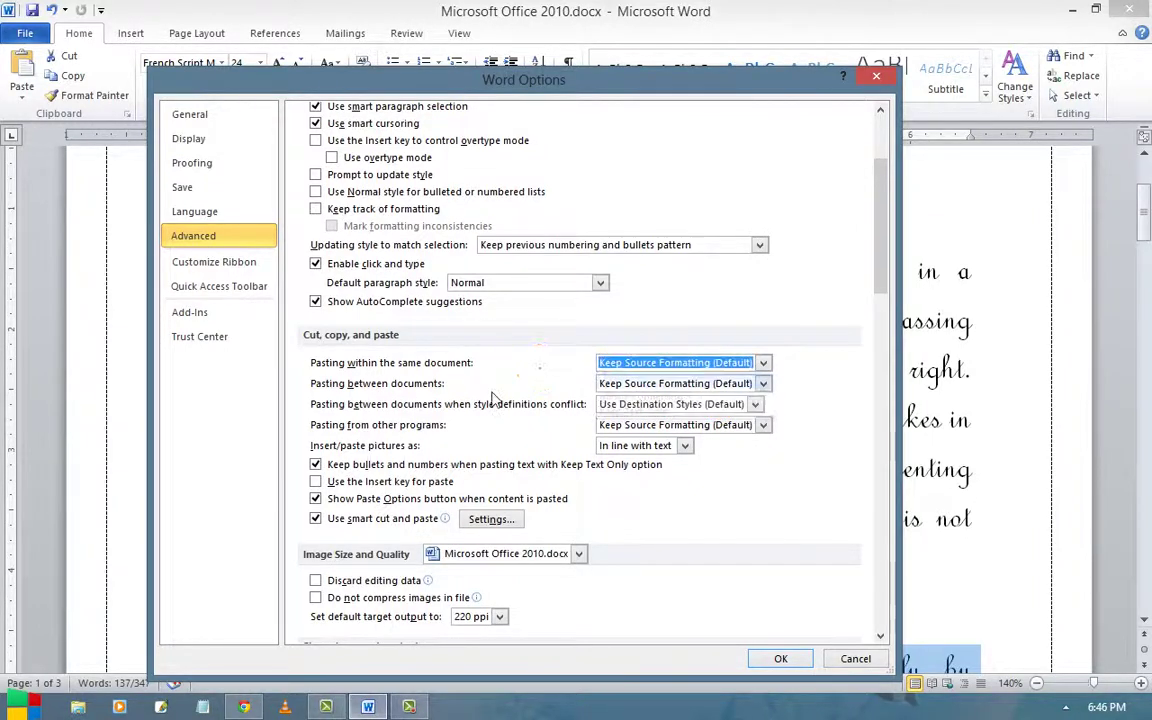
- Examine the choices for pasting between documents, with and without style conflicts, and for inserting or pasting pictures
click(757, 386)
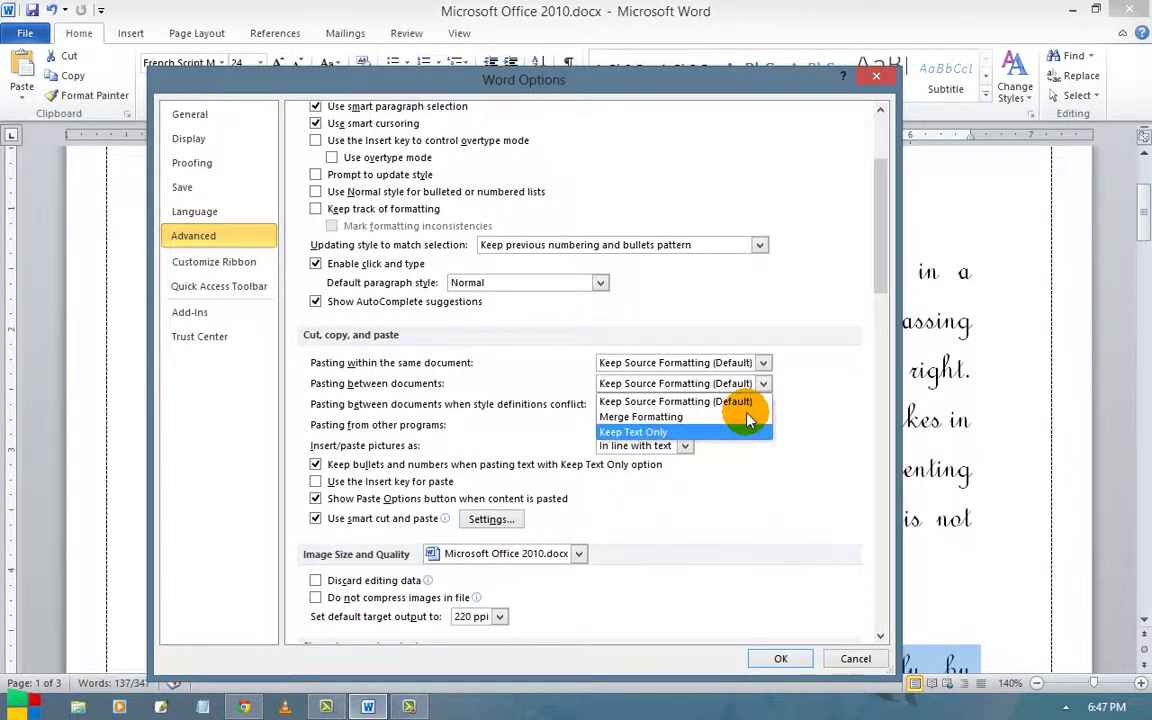
click(817, 372)
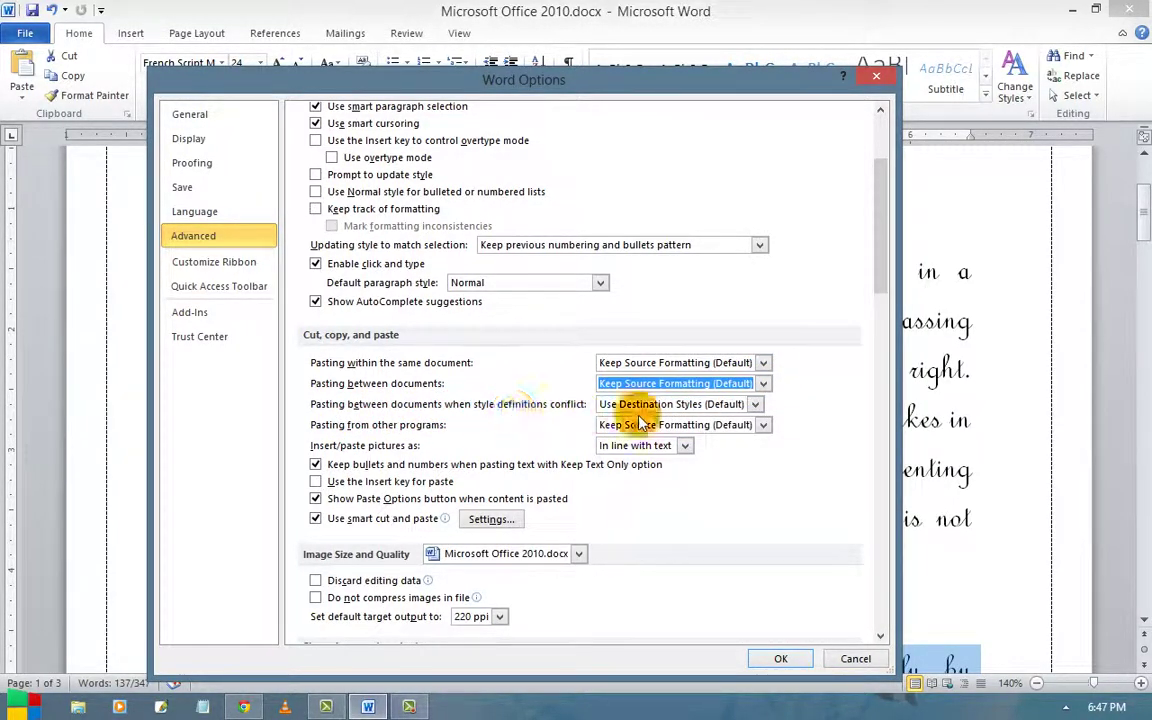
click(756, 405)
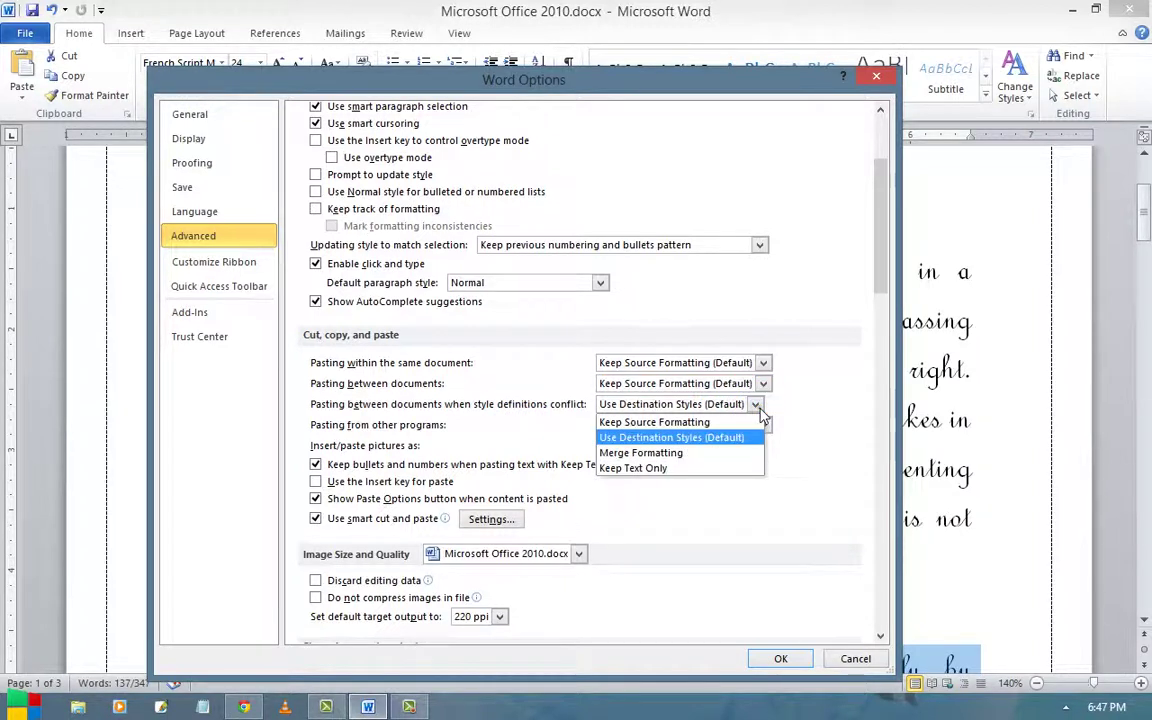
click(813, 420)
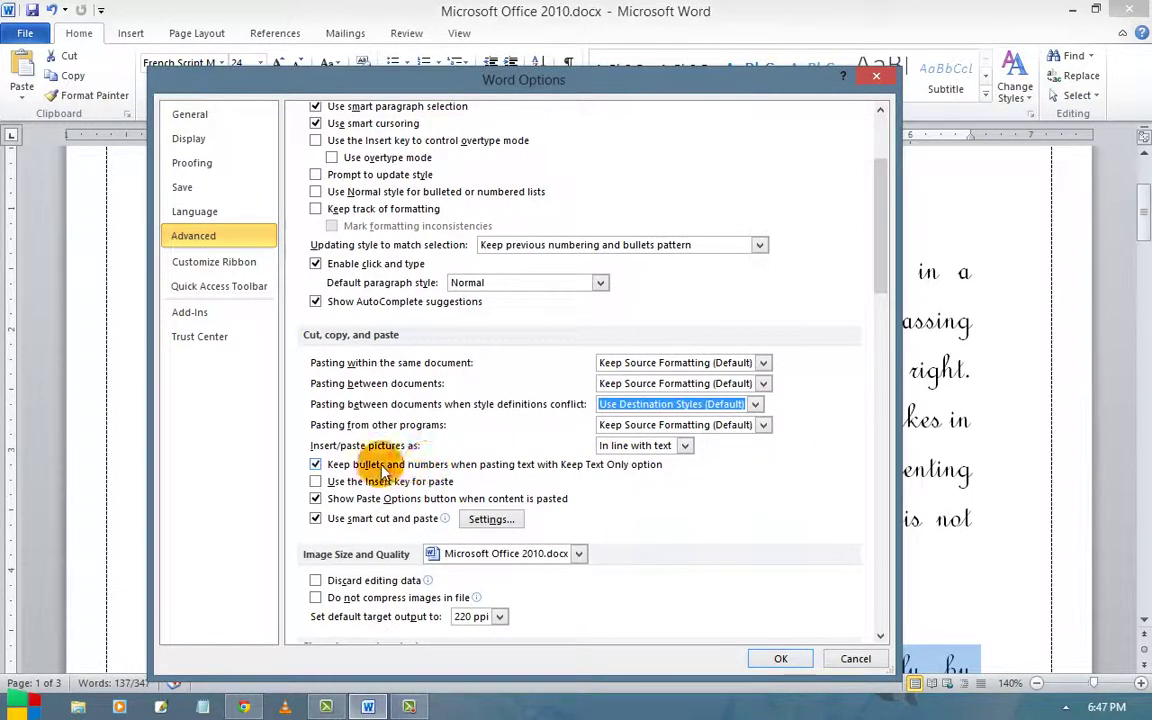
click(637, 447)
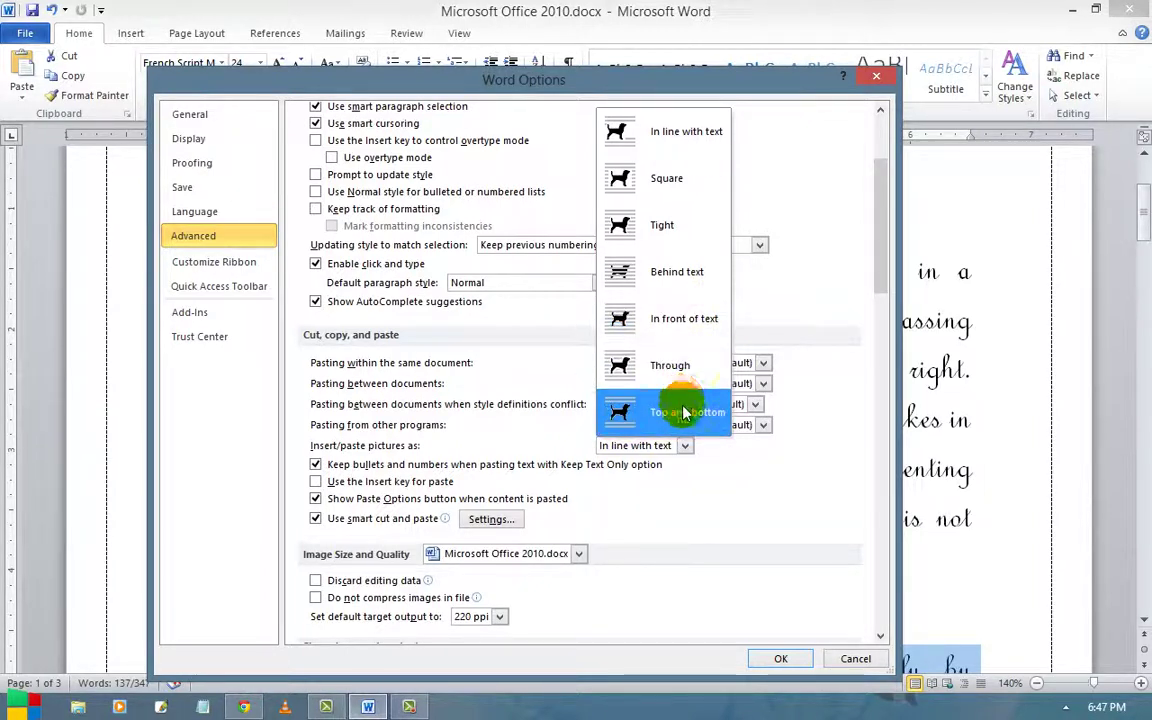
click(817, 515)
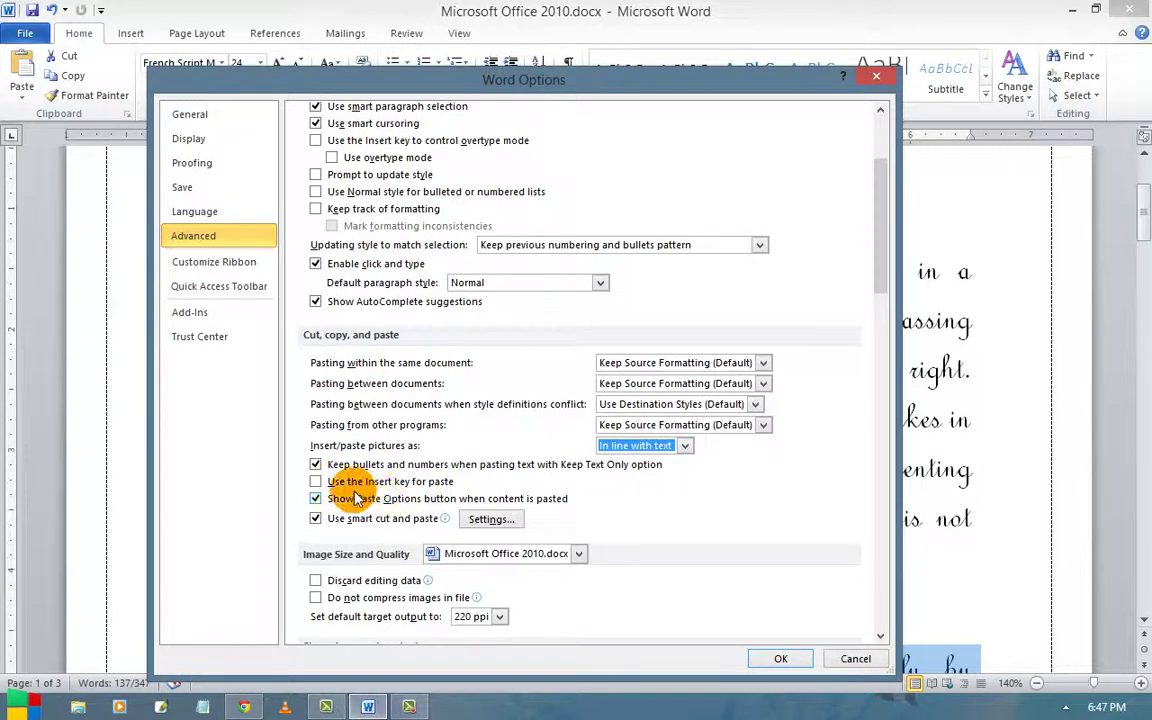
- Switch "Use the Insert key for paste" on and off again, and review the smart cut and paste settings
click(318, 486)
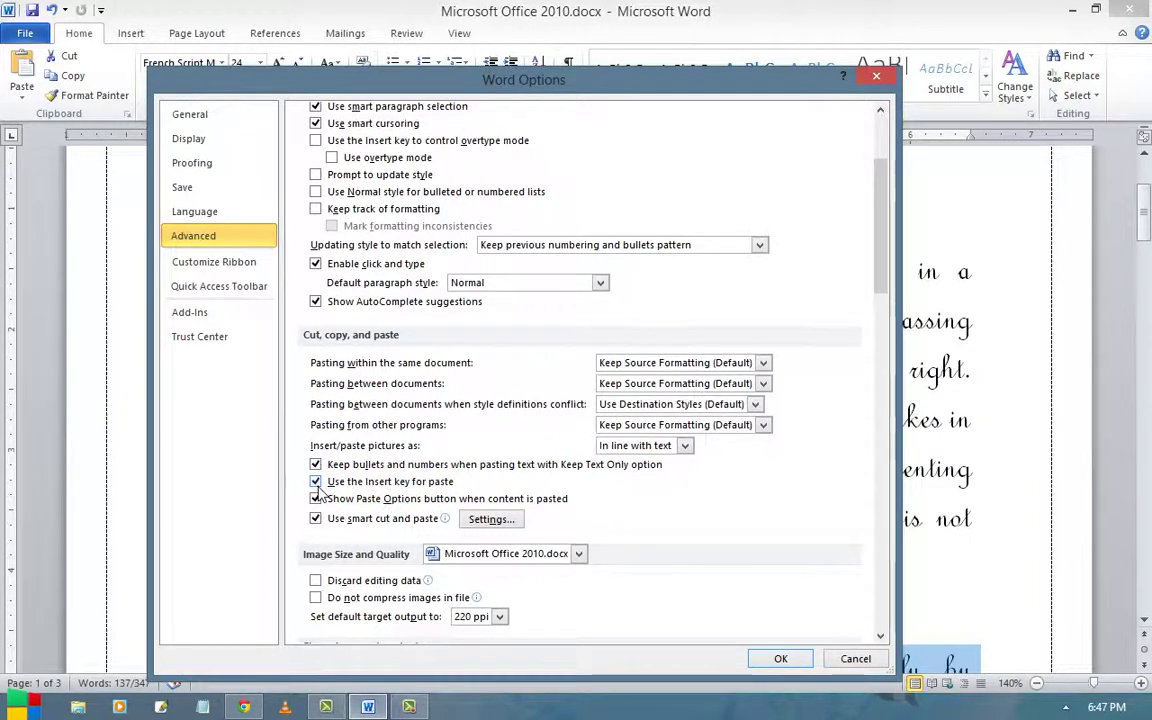
click(316, 483)
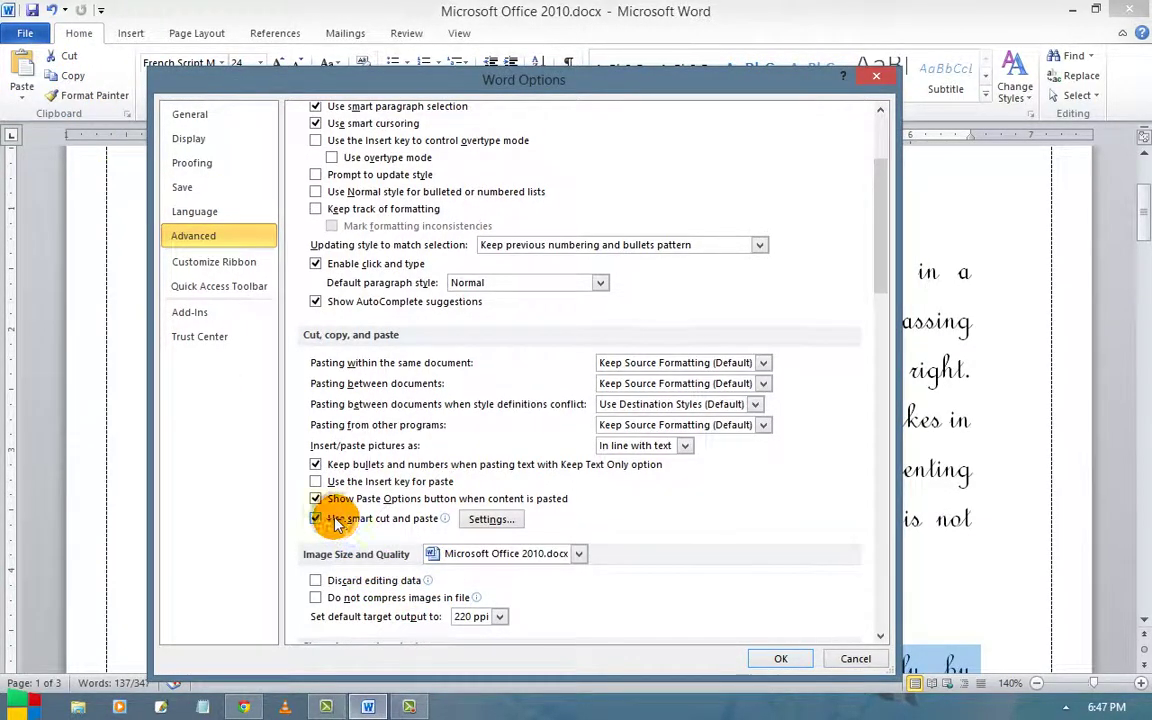
click(490, 519)
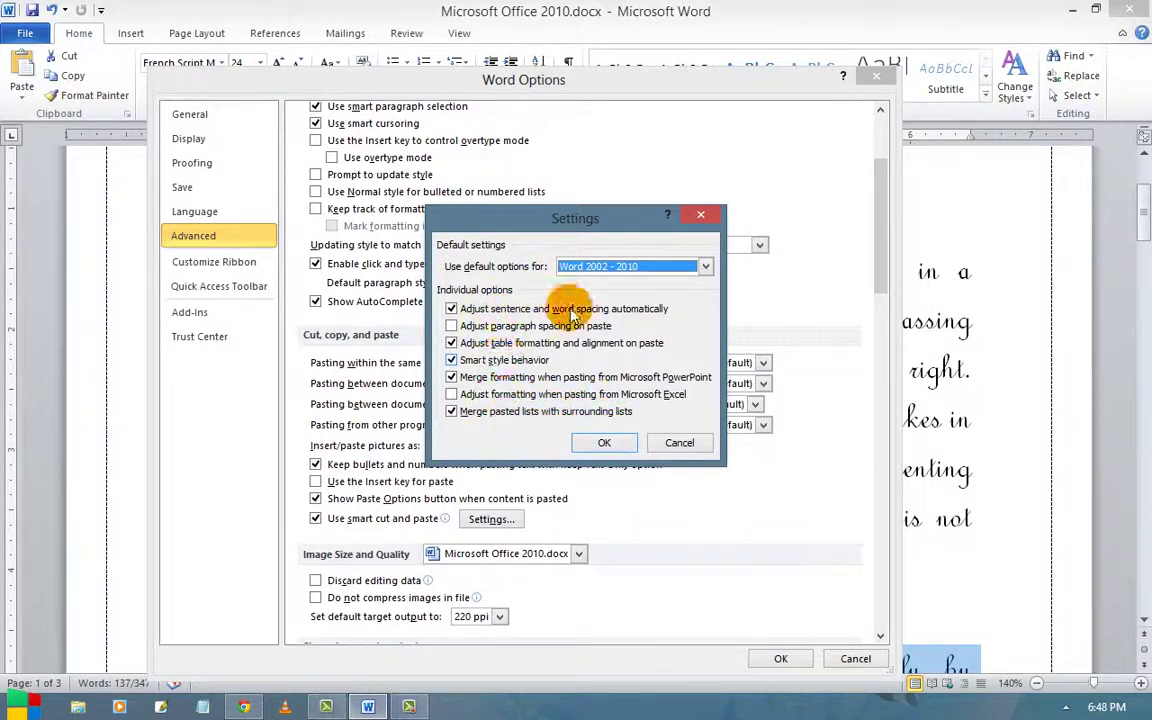
click(706, 268)
click(706, 268)
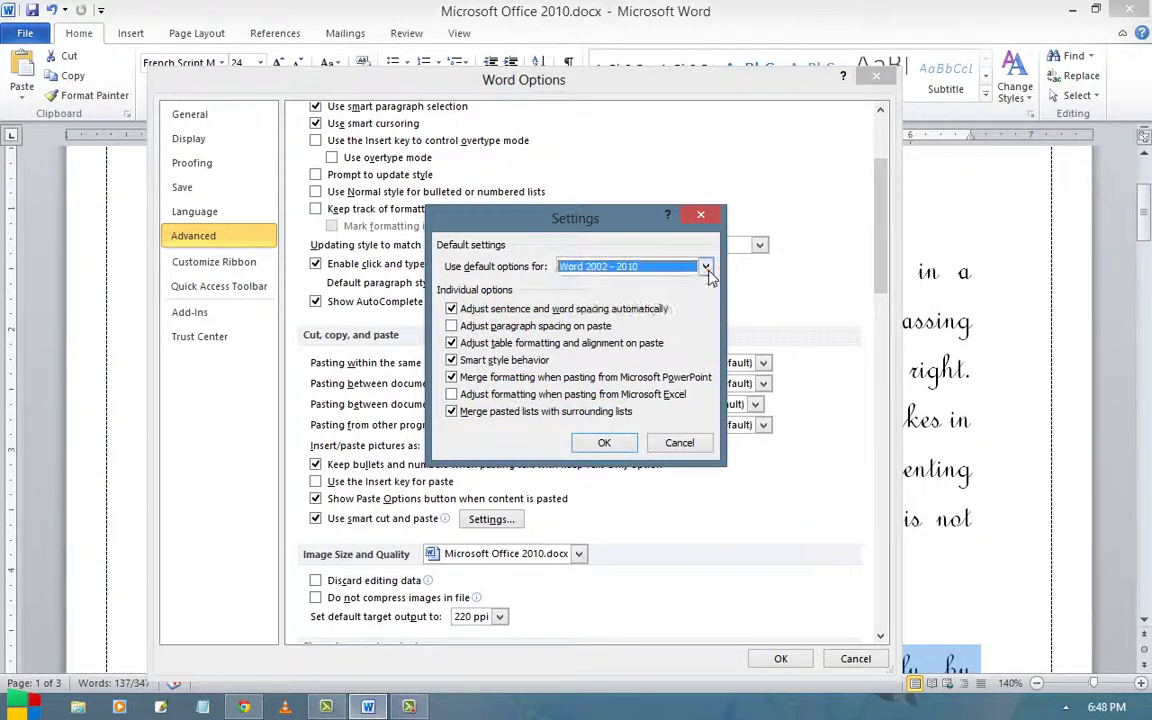
click(617, 442)
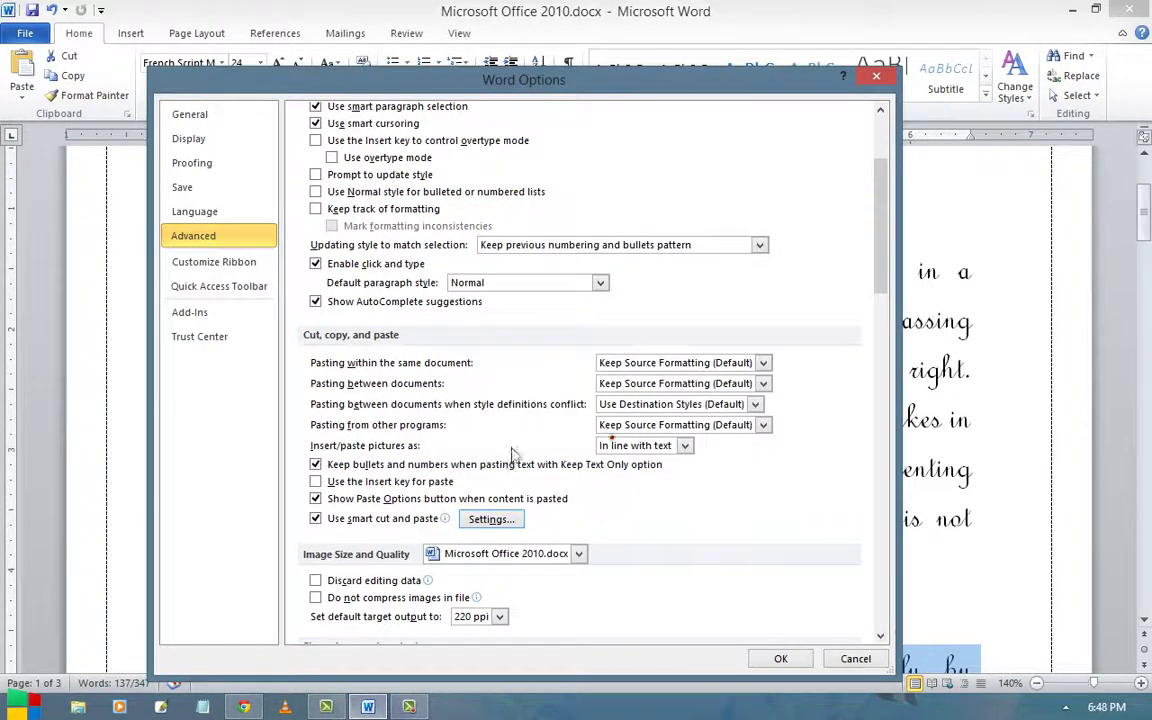
- Review the advanced options from Image Size and Quality to Display, and accept the Word Options dialog
scroll(555, 450, down, 2)
scroll(458, 445, down, 8)
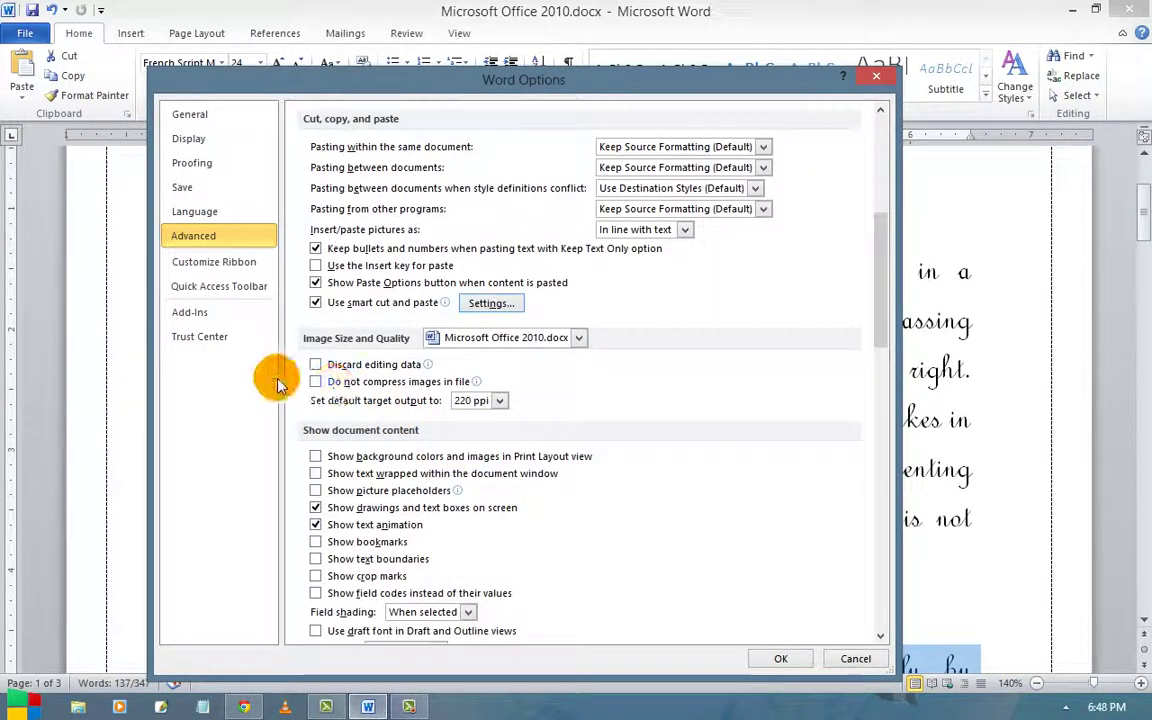
scroll(475, 430, down, 2)
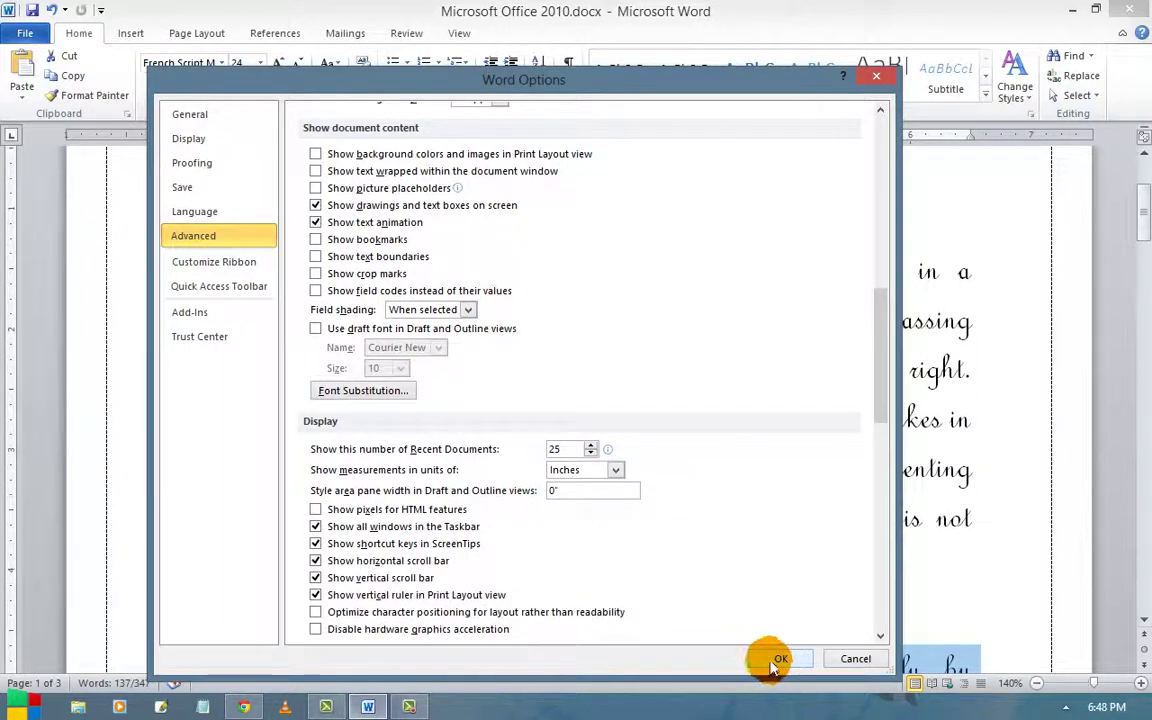
click(778, 660)
- Review the reformatted text from the bulleted list back to the document title, and check the available paste options
scroll(780, 600, down, 6)
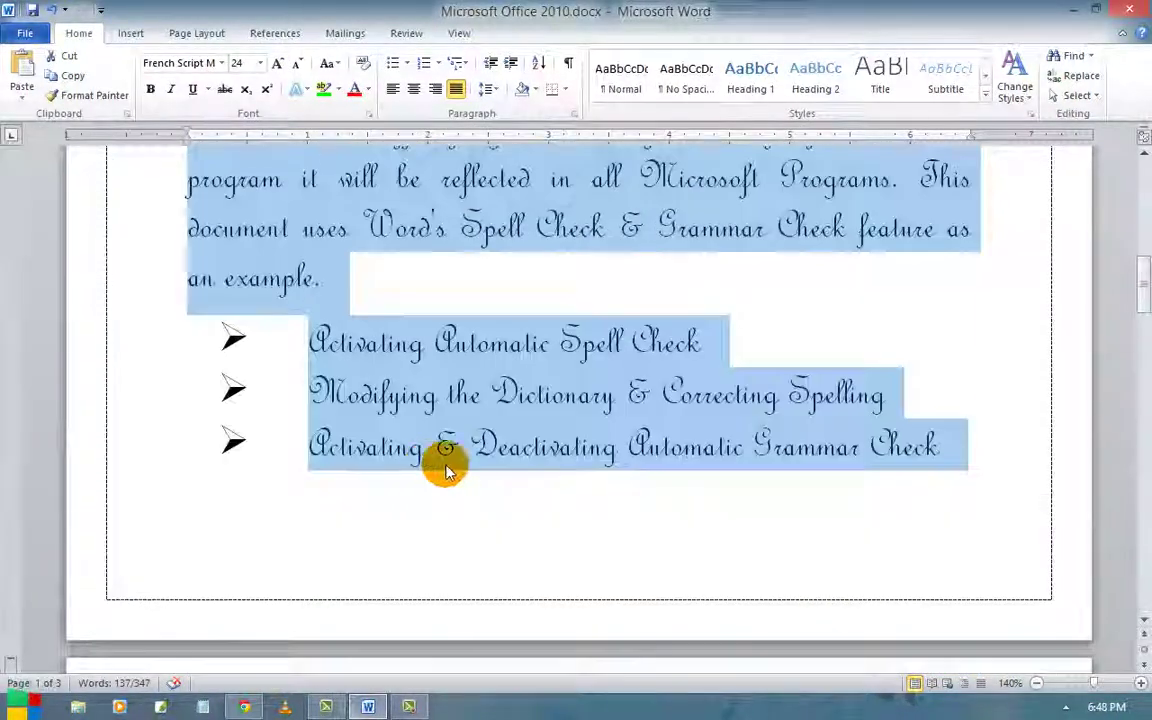
scroll(440, 465, down, 4)
scroll(437, 463, up, 3)
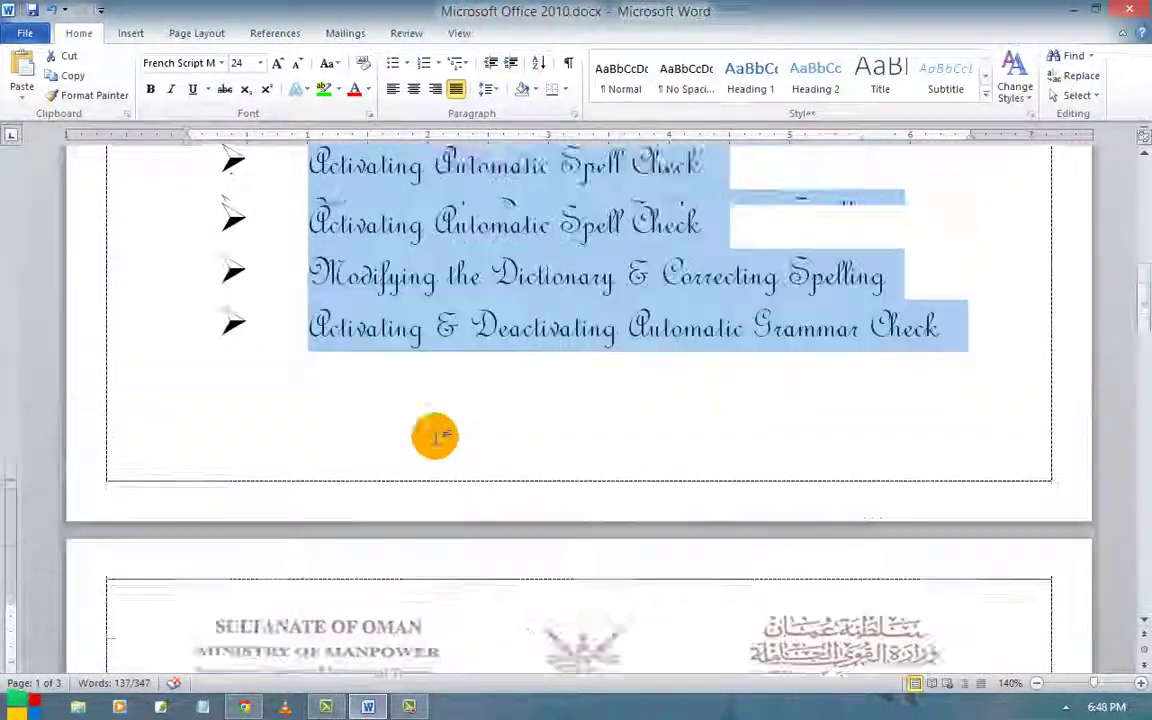
scroll(436, 425, up, 6)
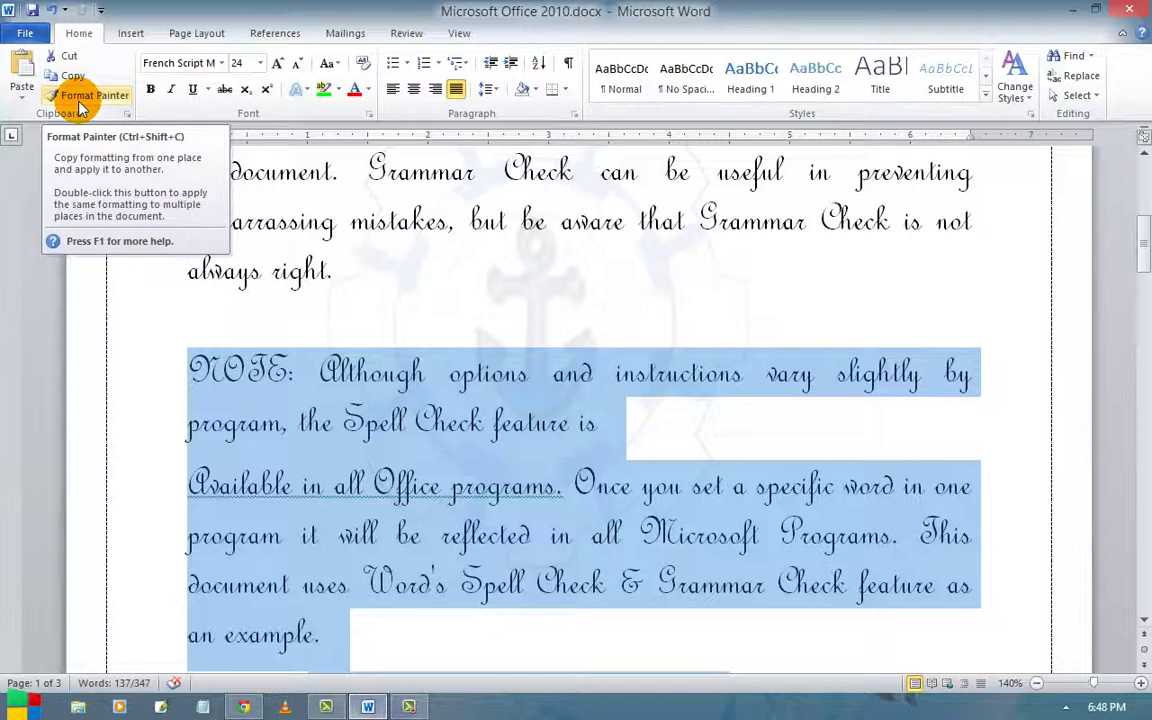
click(25, 90)
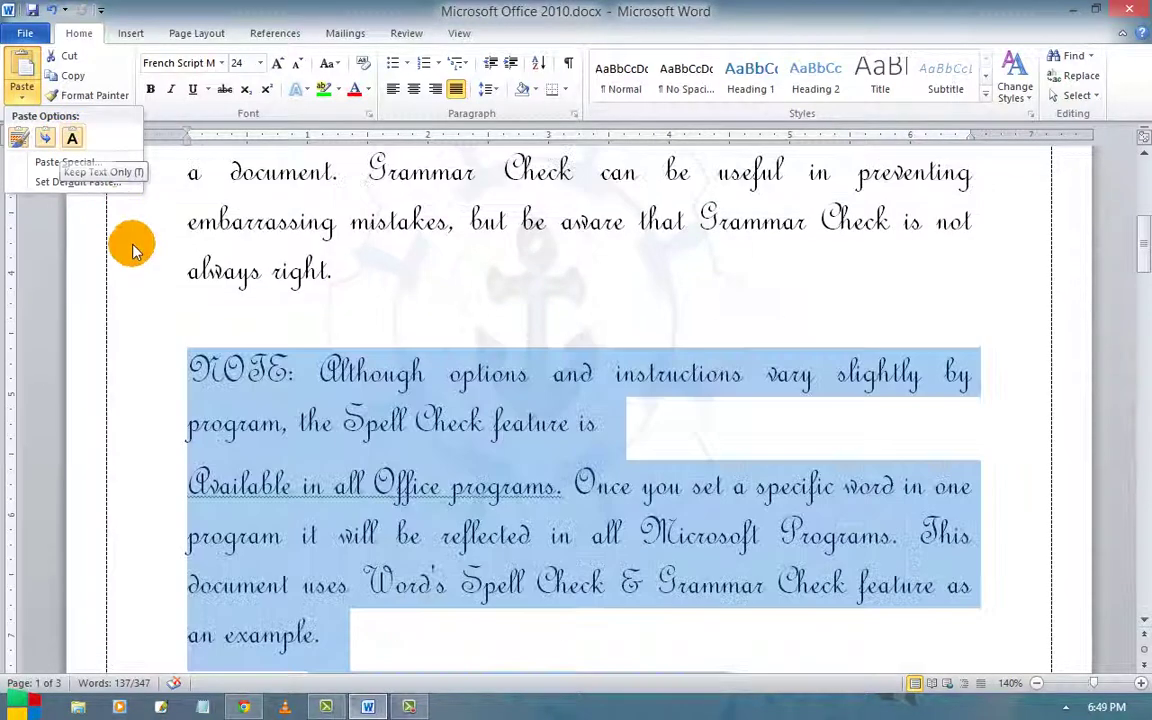
click(130, 244)
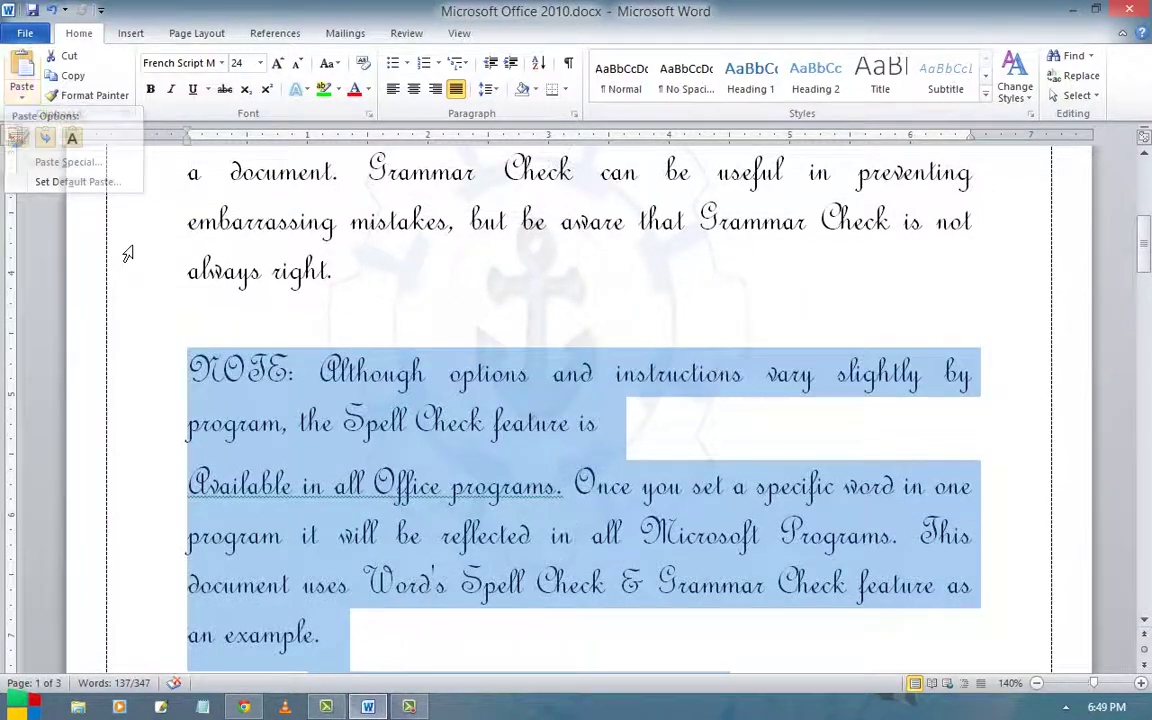
scroll(208, 343, up, 2)
scroll(480, 370, up, 3)
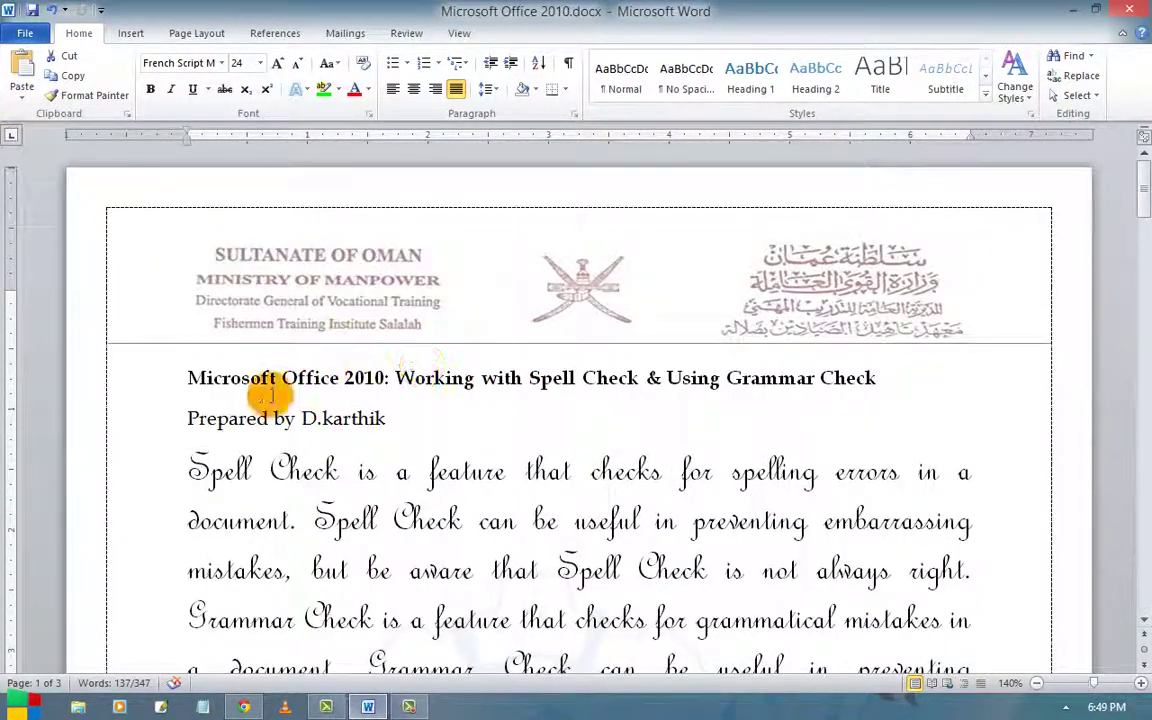